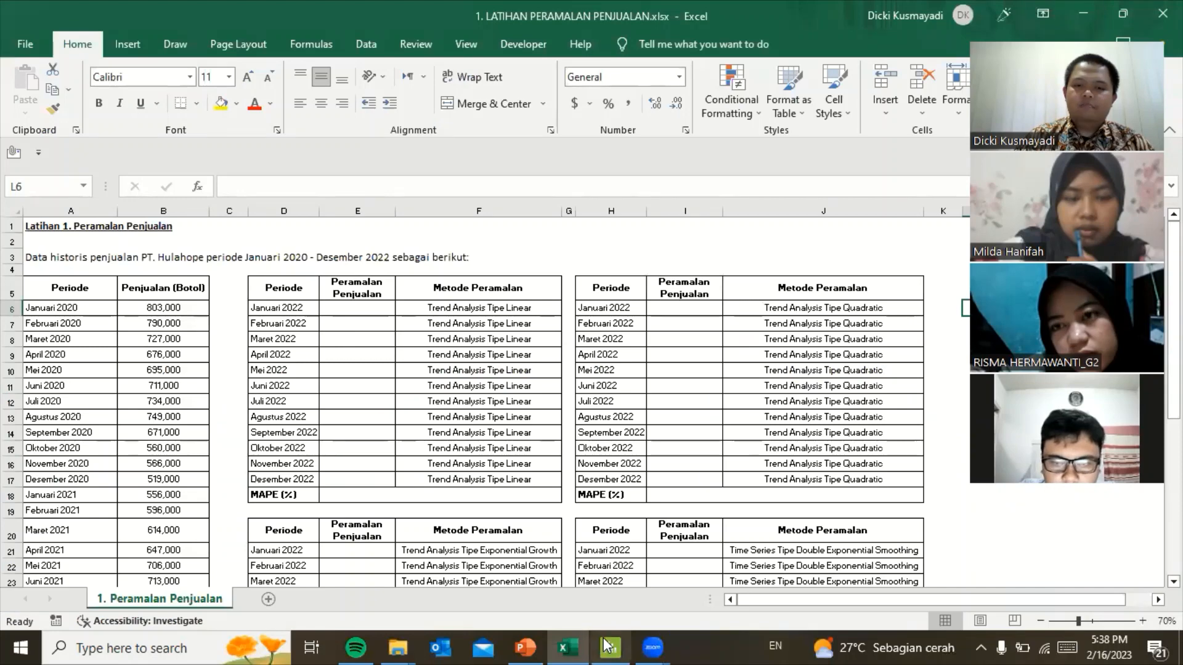
click(609, 645)
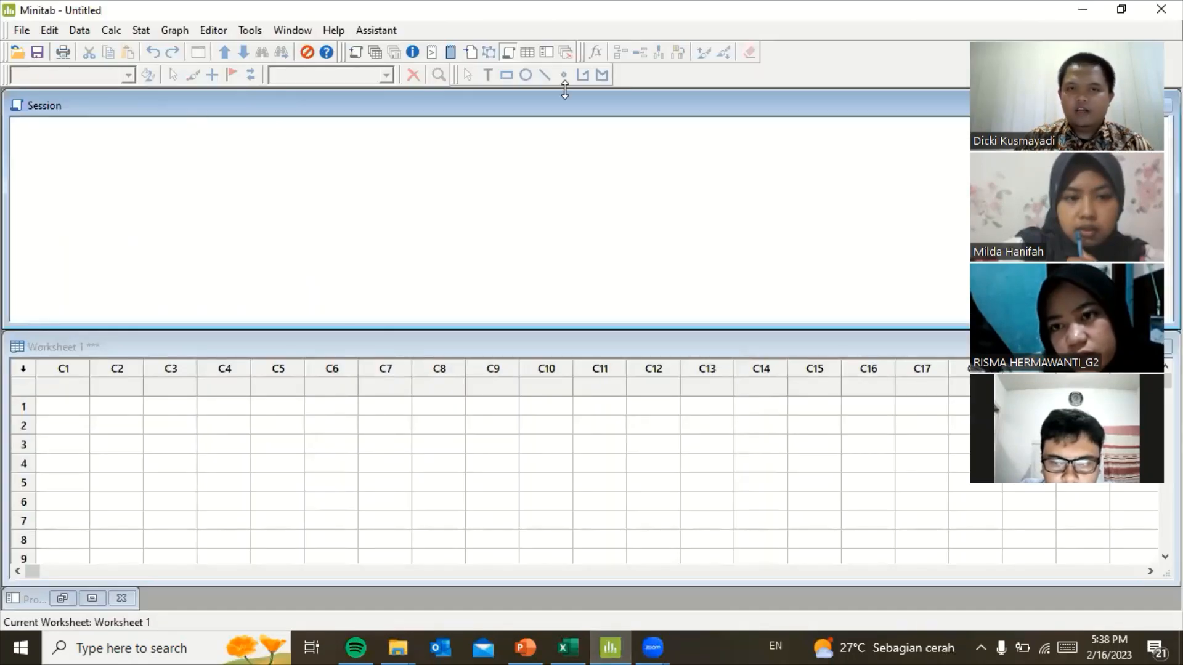
click(578, 637)
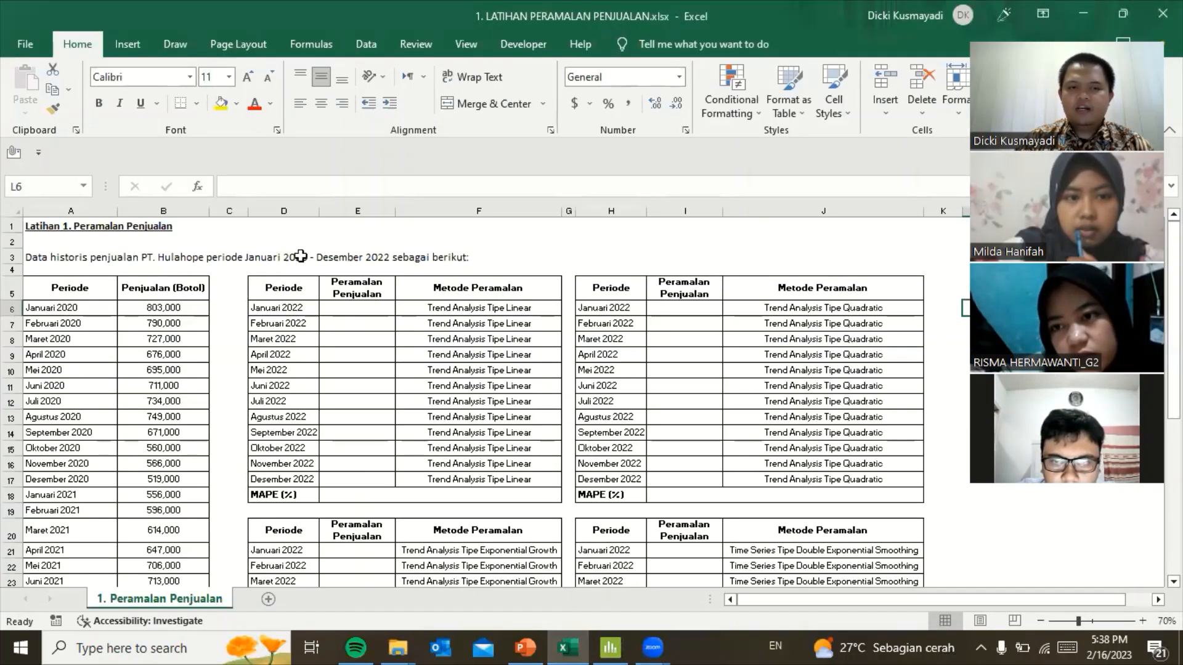
scroll(474, 490, down, 5)
scroll(430, 509, up, 5)
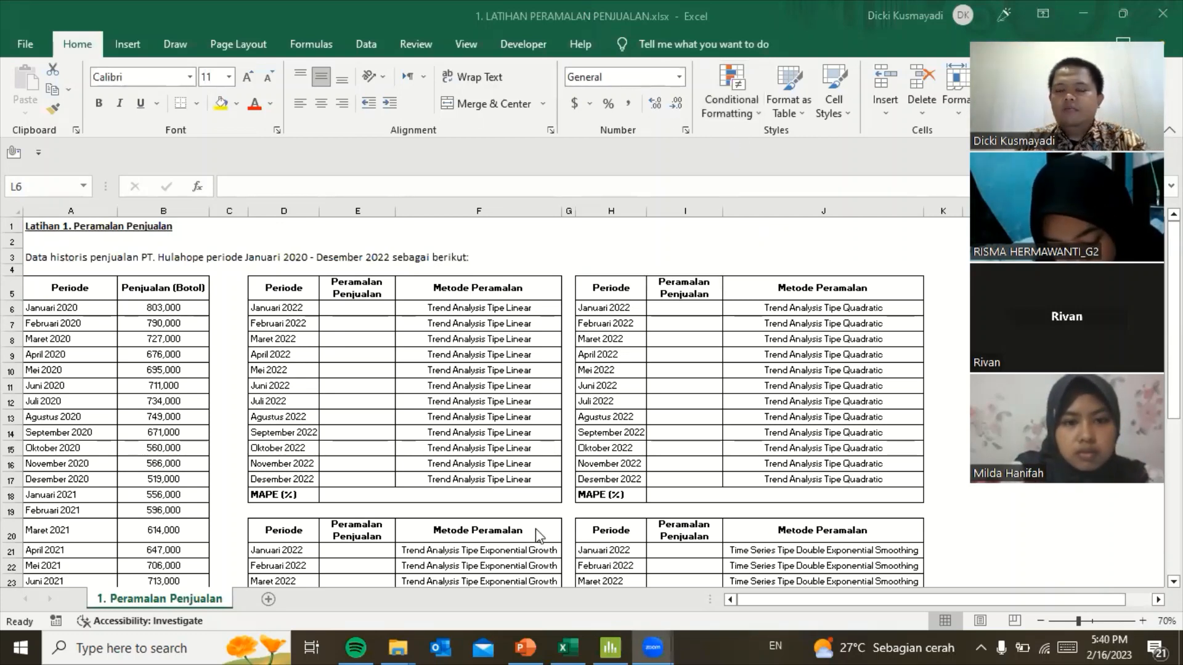
scroll(431, 493, down, 2)
scroll(420, 489, up, 2)
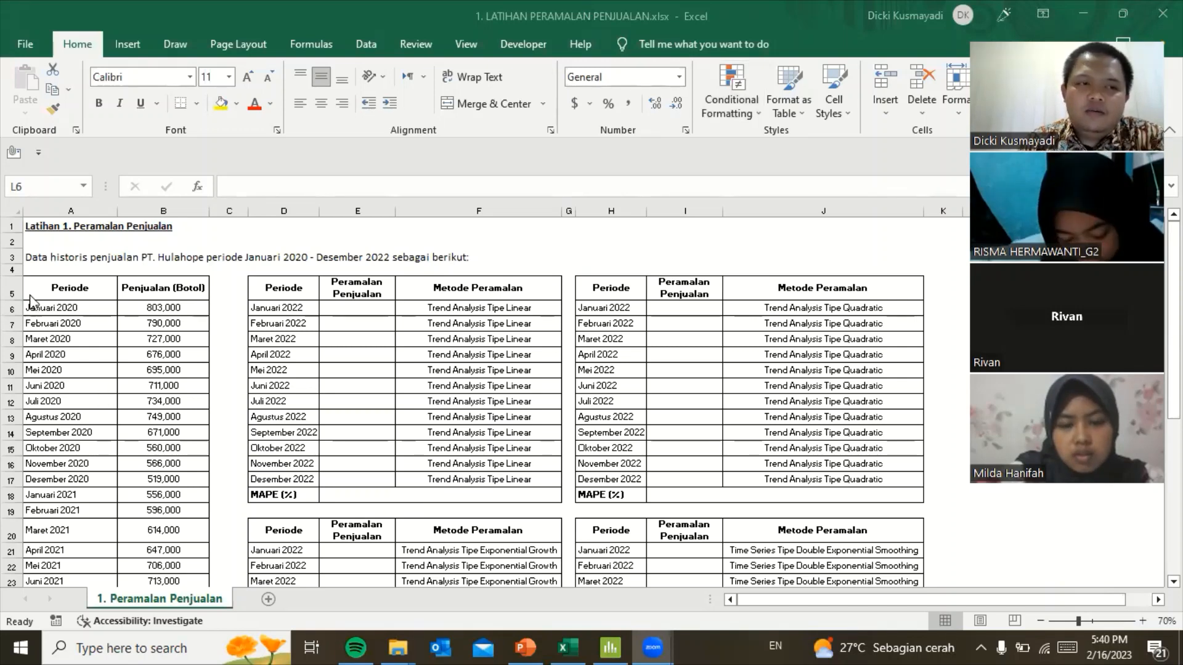
- Copy the Periode and Penjualan (Botol) table, including its headers and all months from Januari 2020 to Desember 2022
click(50, 285)
click(50, 286)
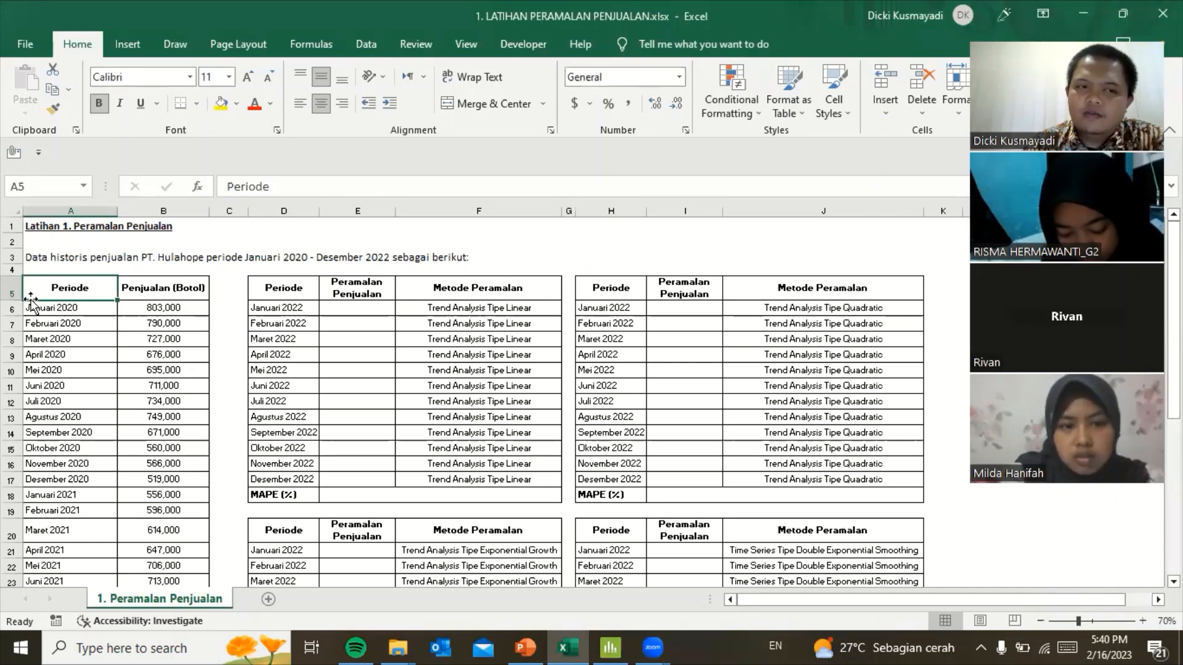
drag(55, 288, 164, 198)
scroll(115, 328, up, 5)
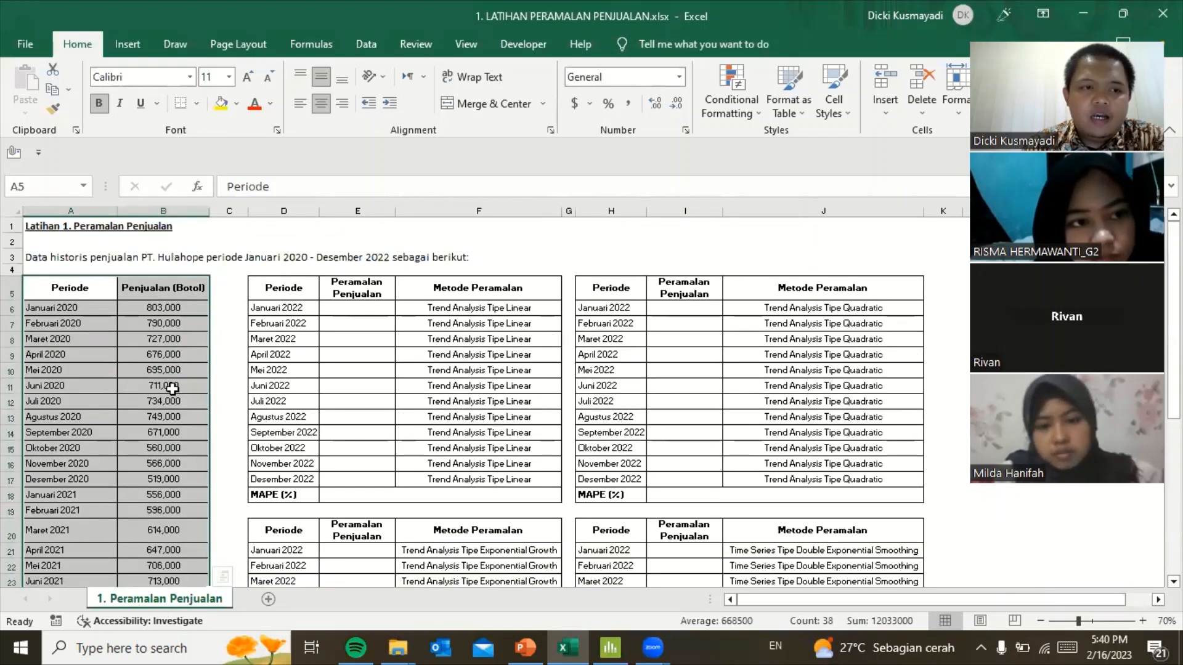
click(88, 285)
drag(88, 285, 169, 528)
scroll(168, 493, up, 7)
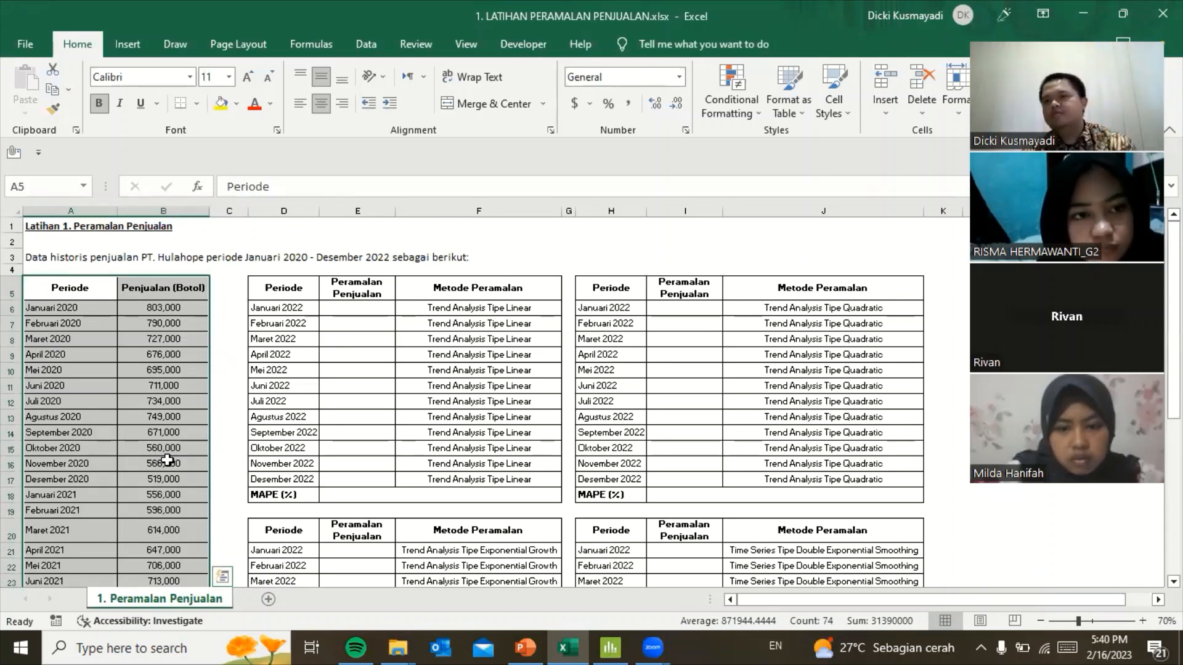
right_click(177, 335)
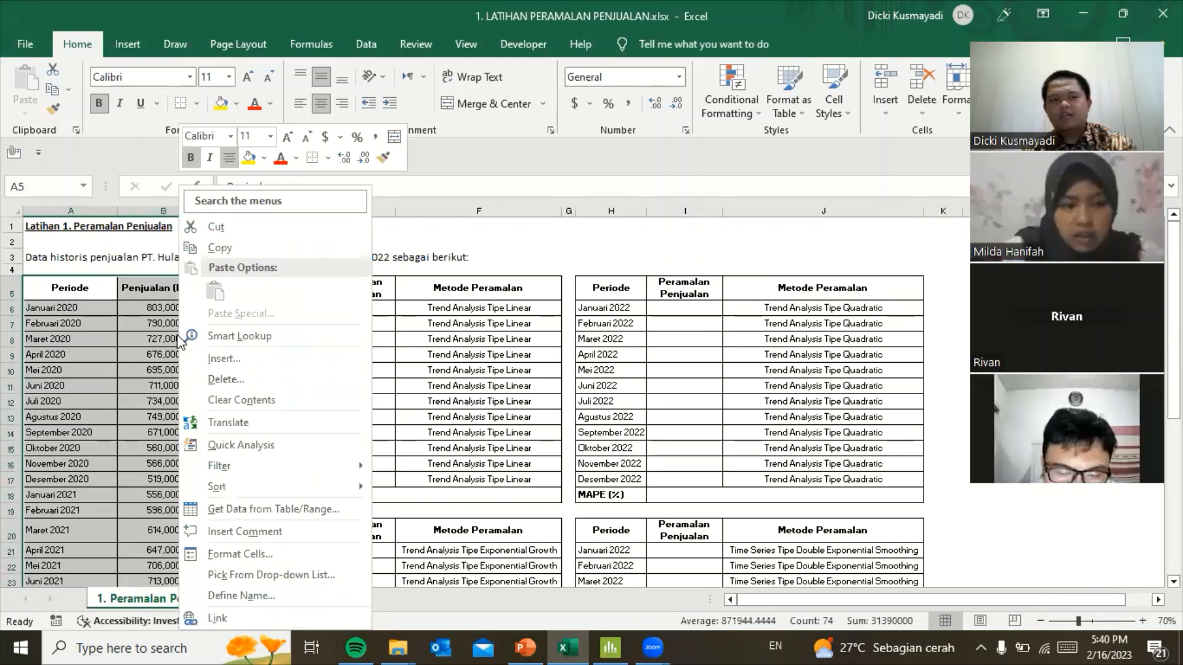
click(217, 248)
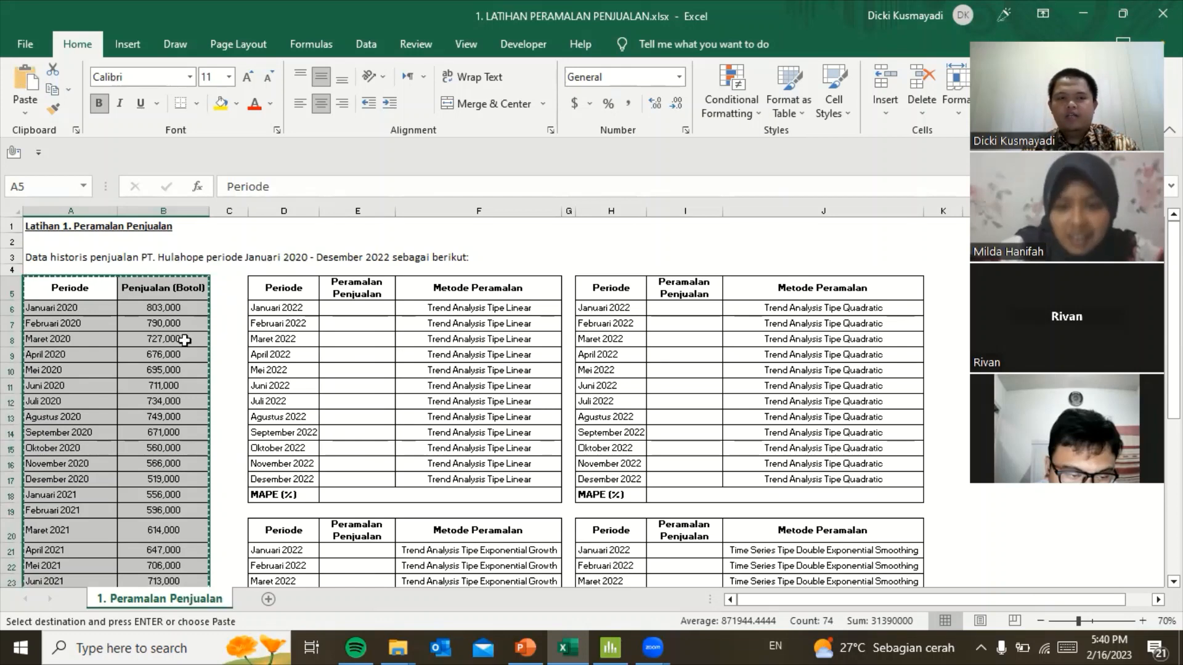
- Switch to Minitab and paste the copied sales table into Worksheet 1, starting in the column name cell of C1
click(616, 645)
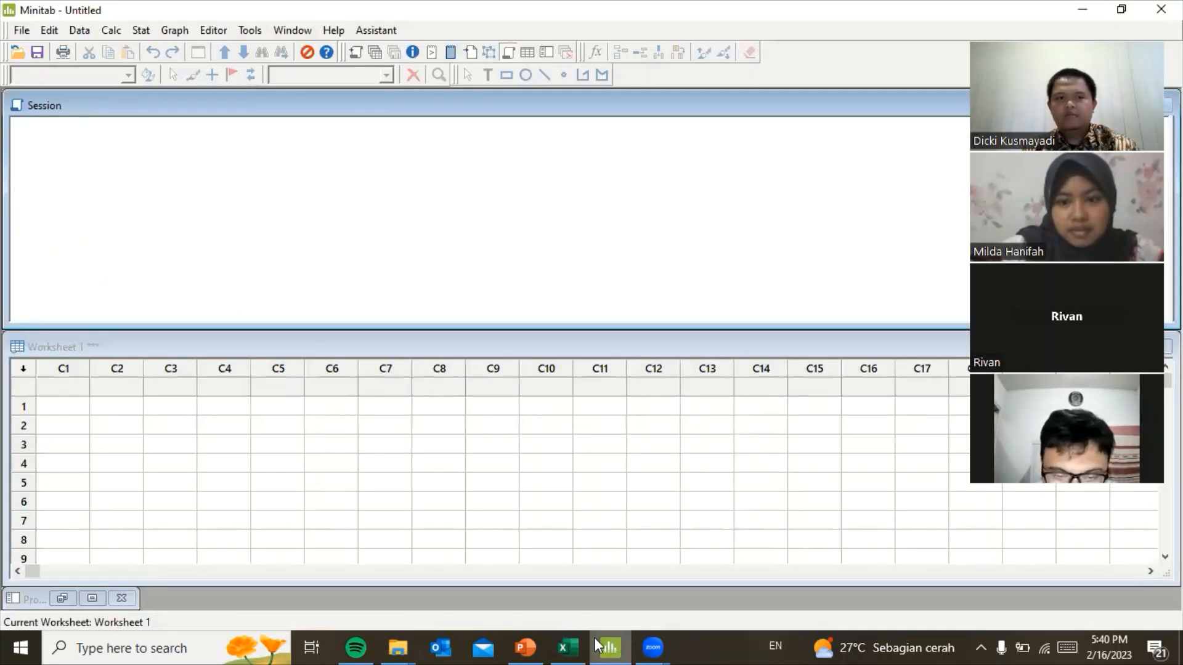
click(69, 412)
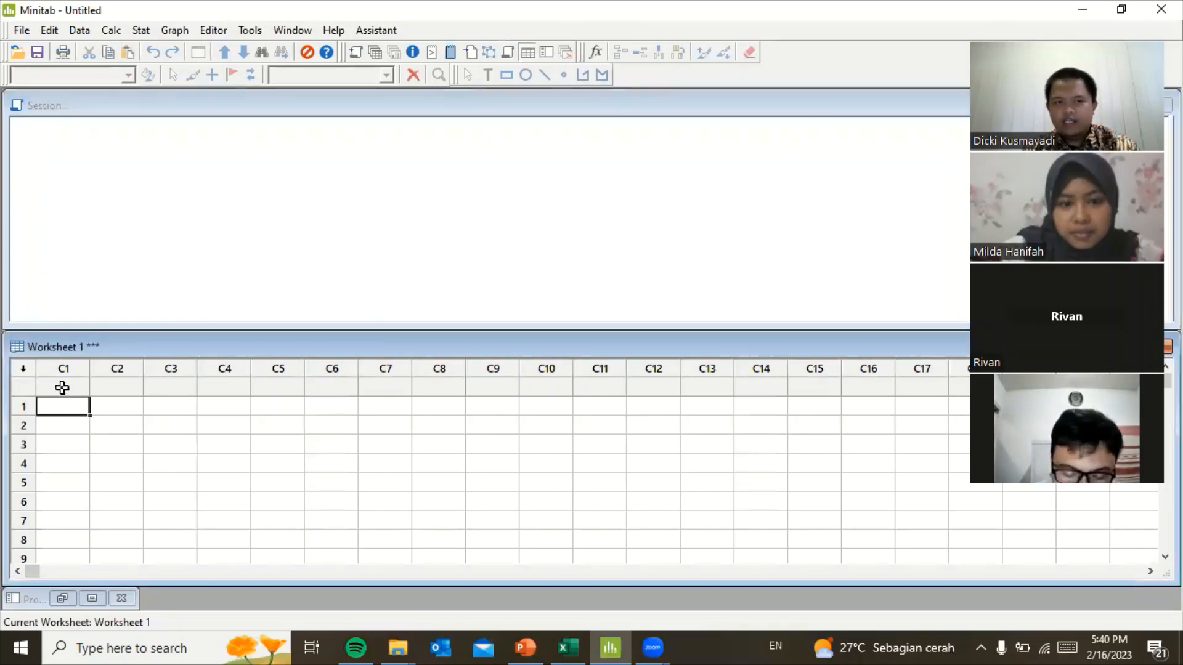
click(62, 387)
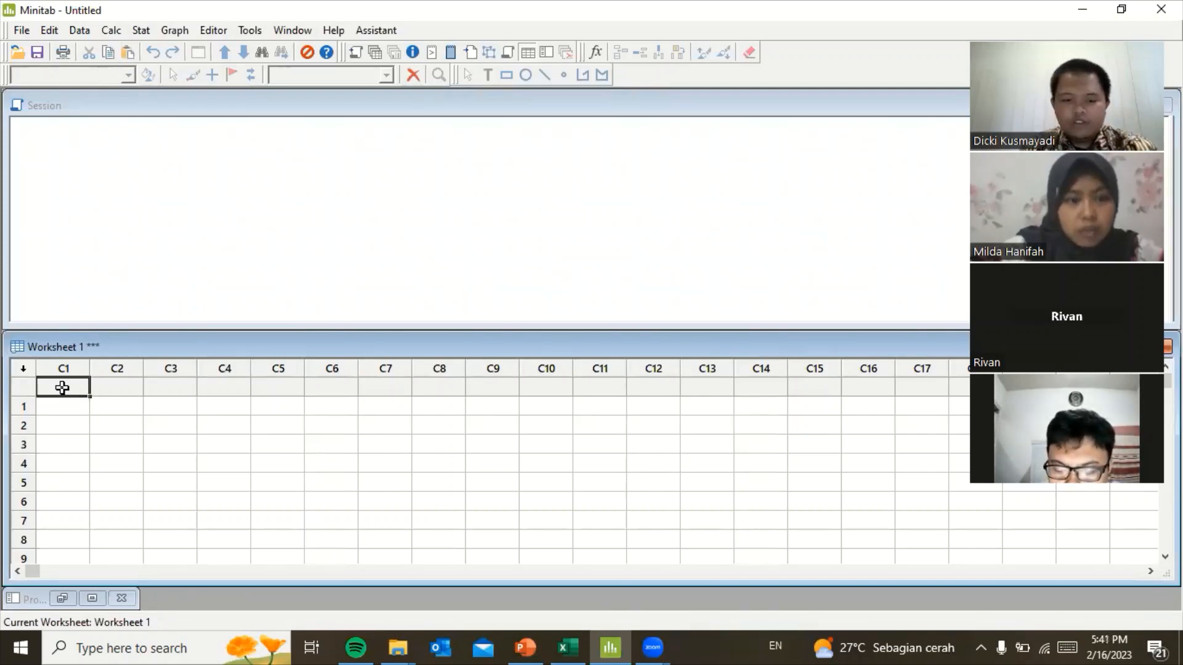
right_click(62, 388)
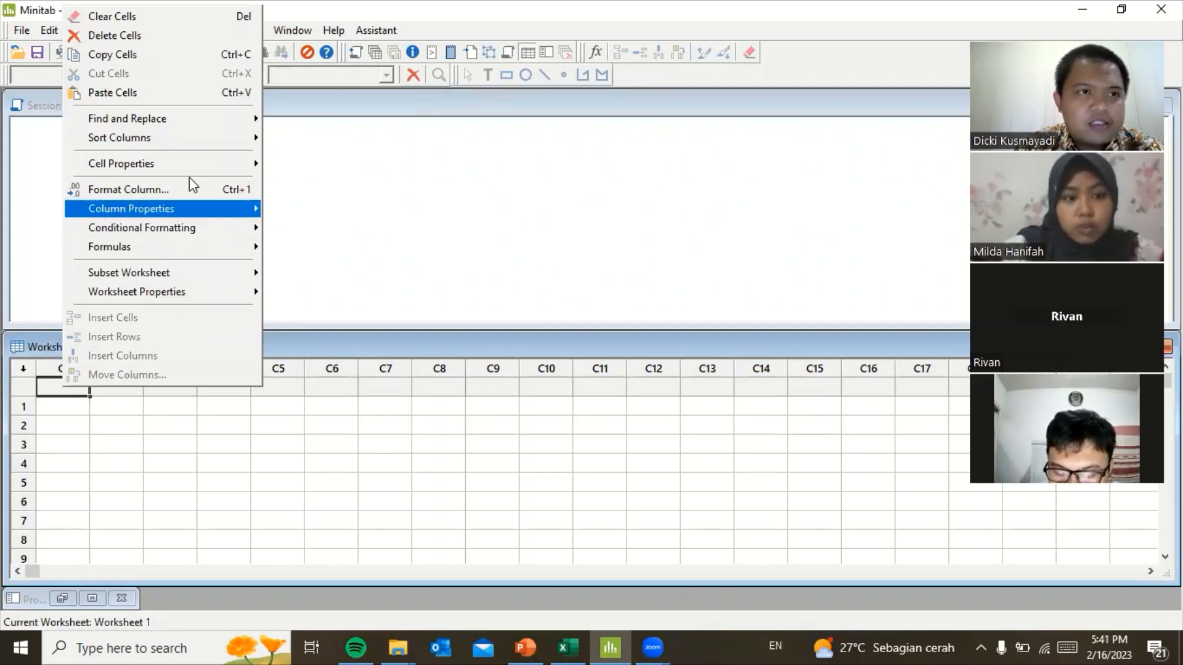
click(123, 92)
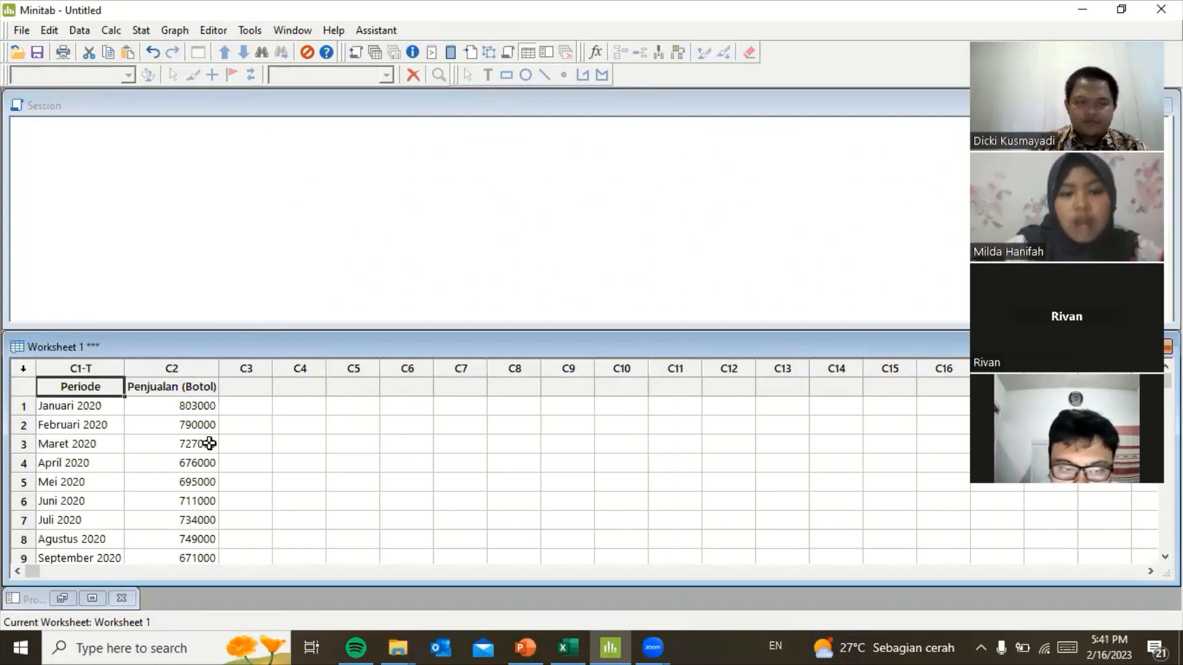
scroll(213, 459, down, 2)
scroll(218, 469, down, 10)
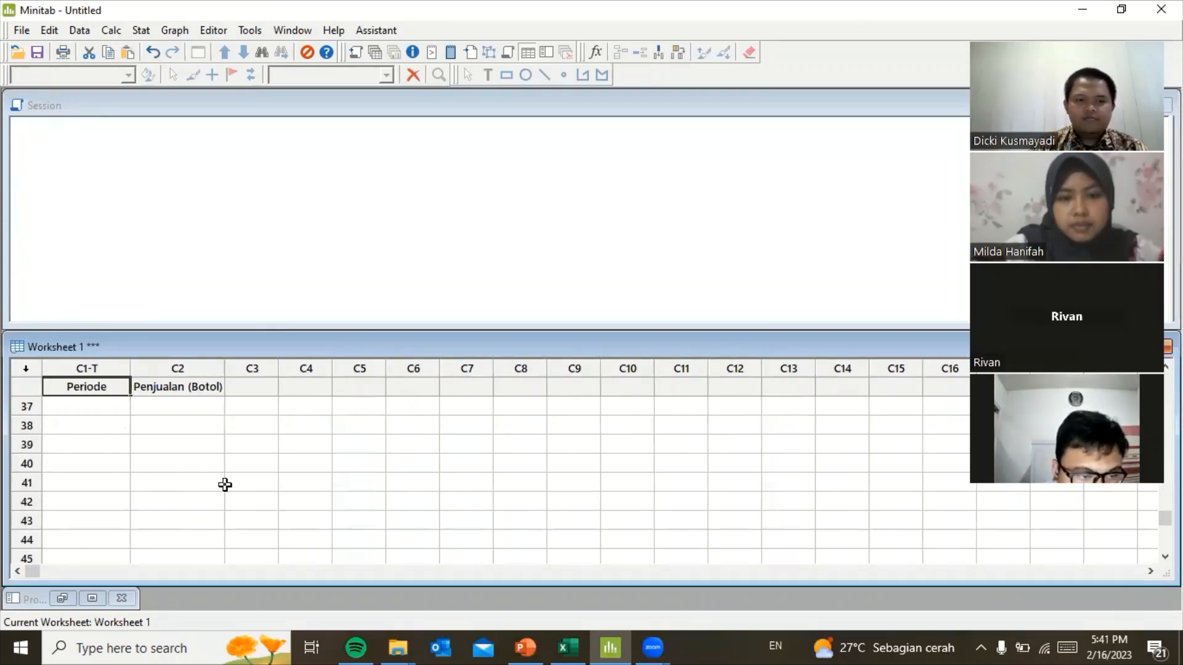
scroll(225, 480, up, 3)
scroll(229, 481, up, 9)
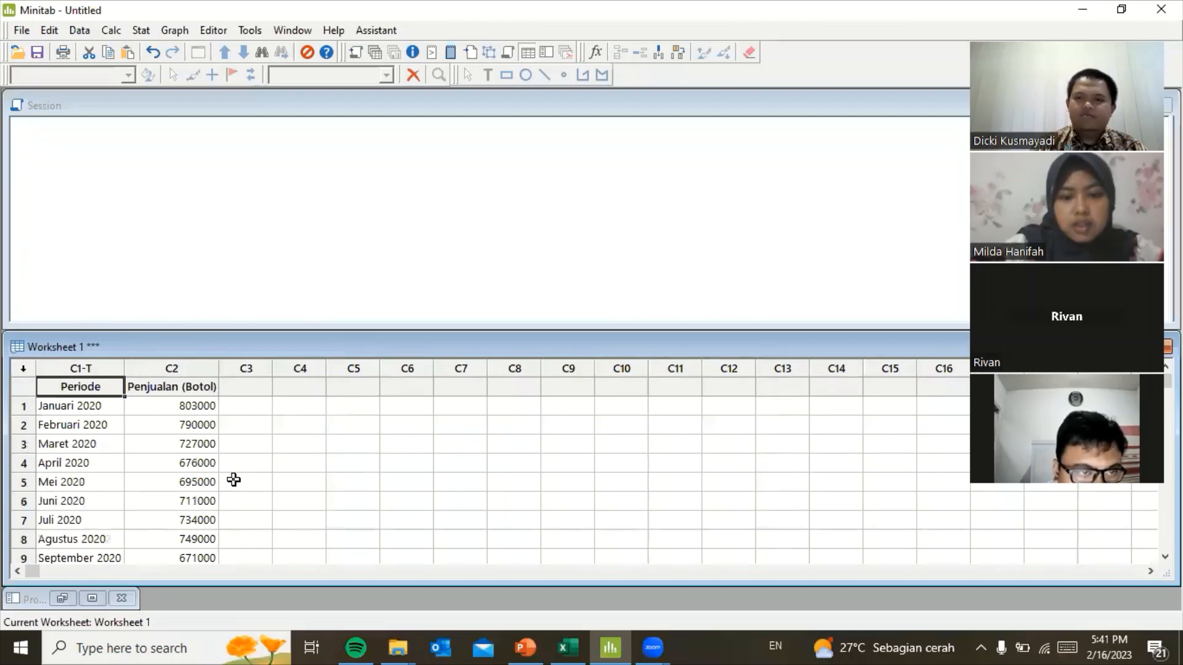
scroll(234, 480, down, 12)
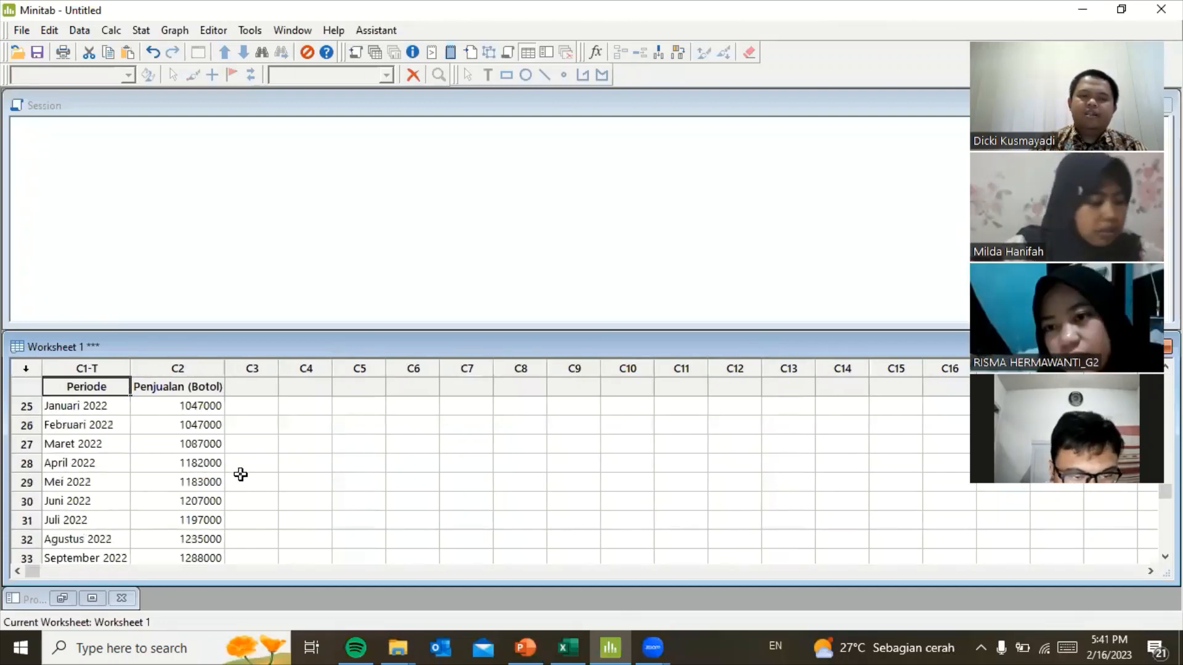
scroll(240, 482, up, 12)
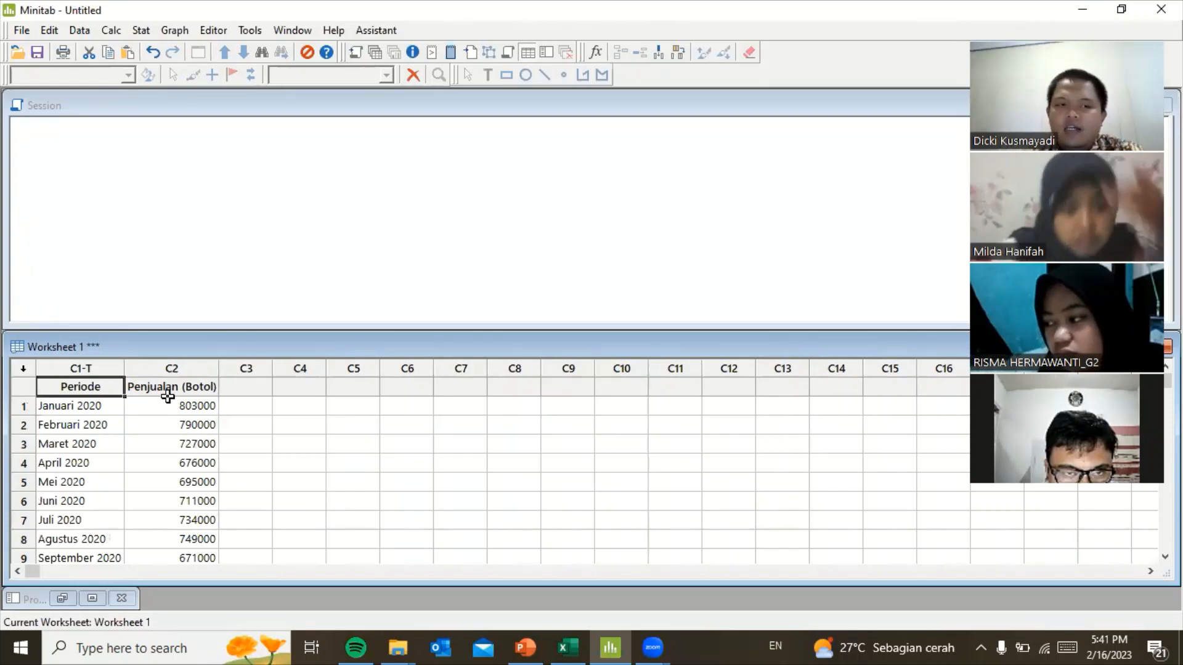
click(313, 402)
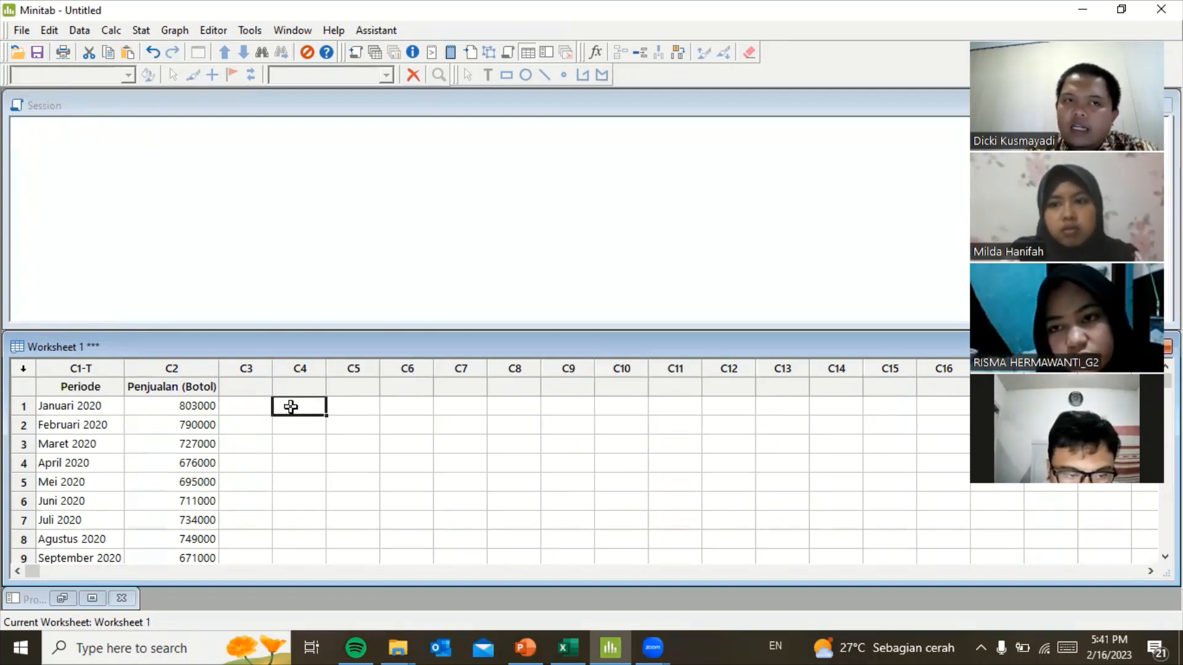
click(141, 30)
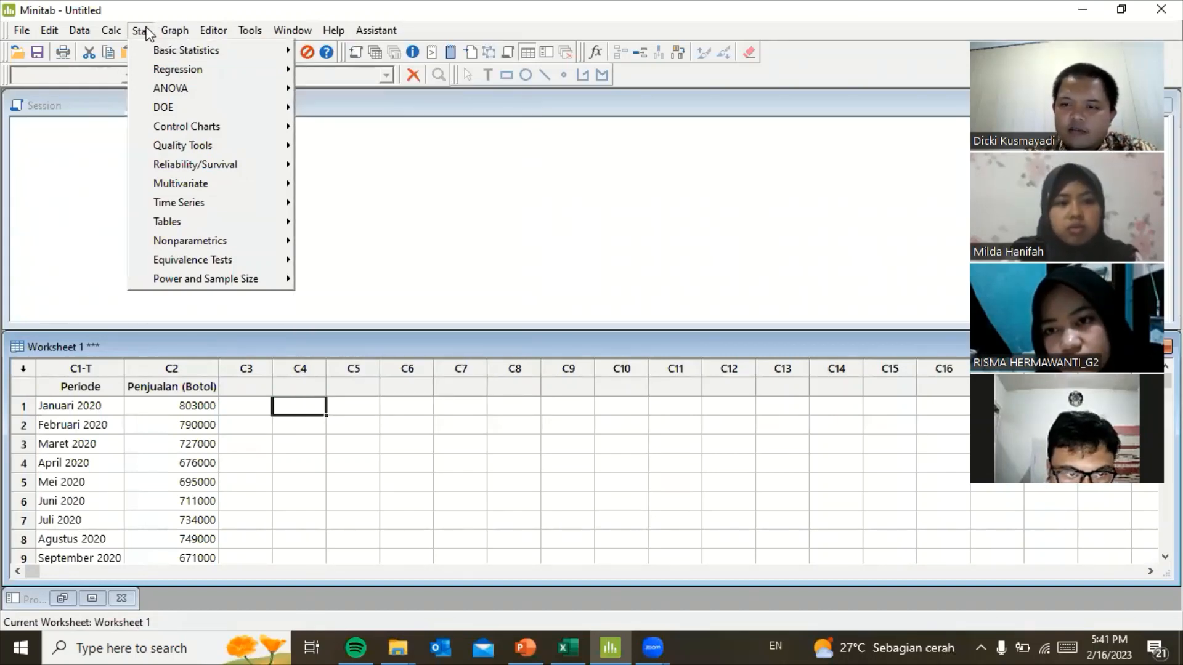
mouse_move(211, 203)
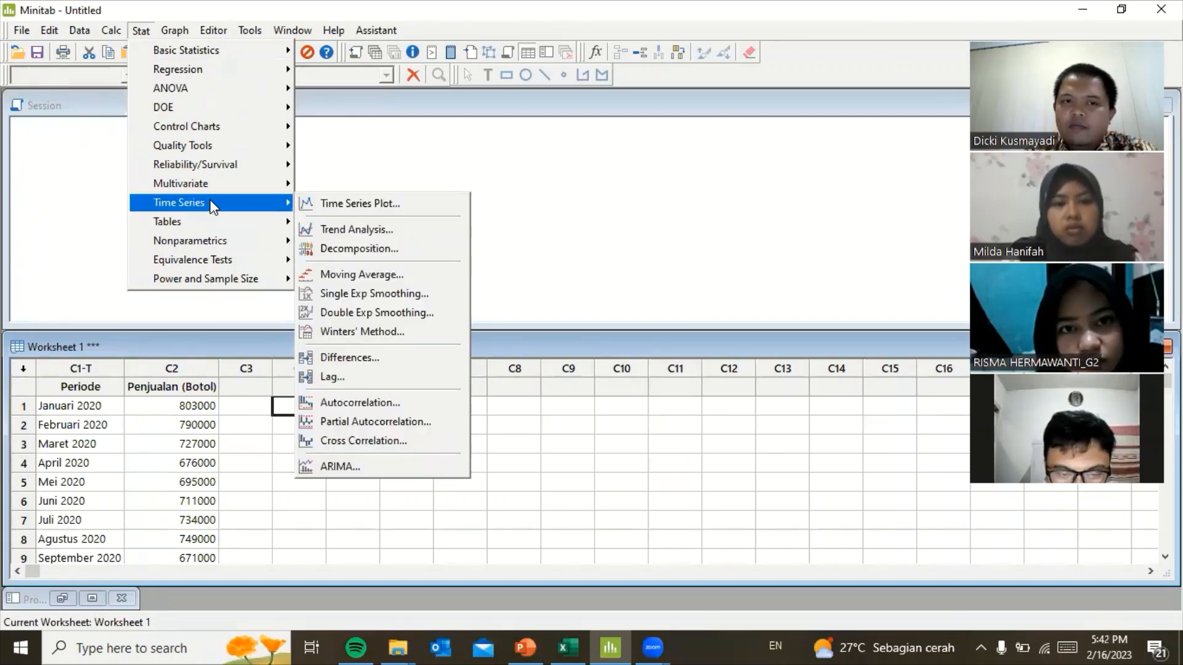
click(607, 482)
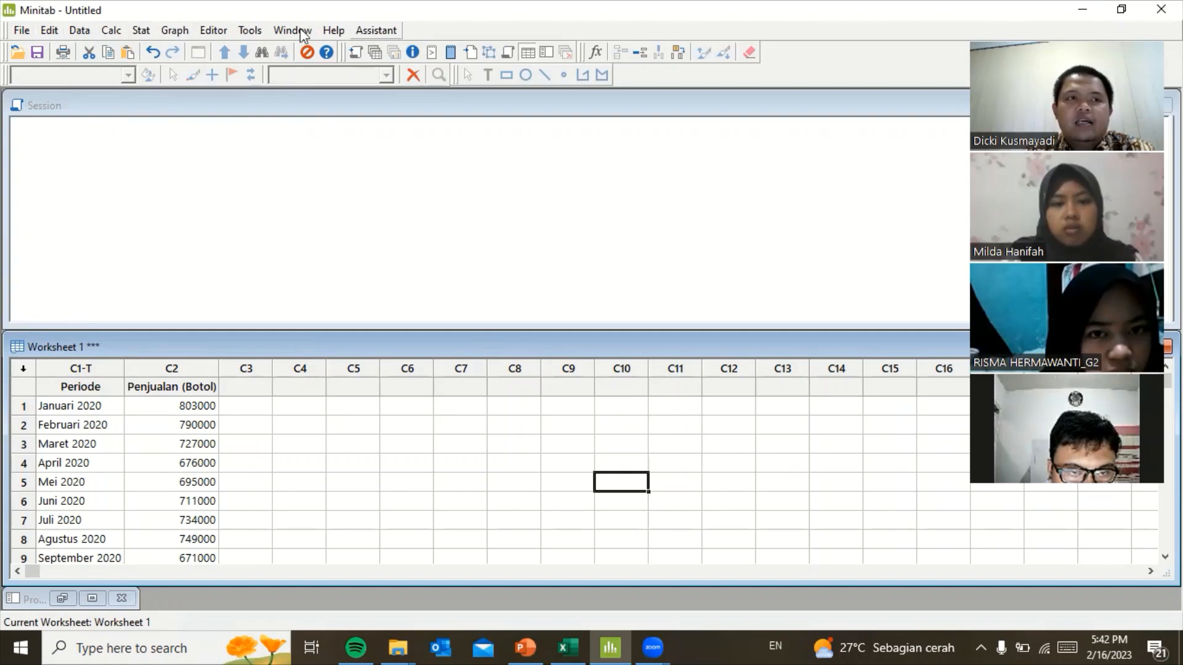
- Start a time series Trend Analysis with Penjualan (Botol) as the variable
click(146, 32)
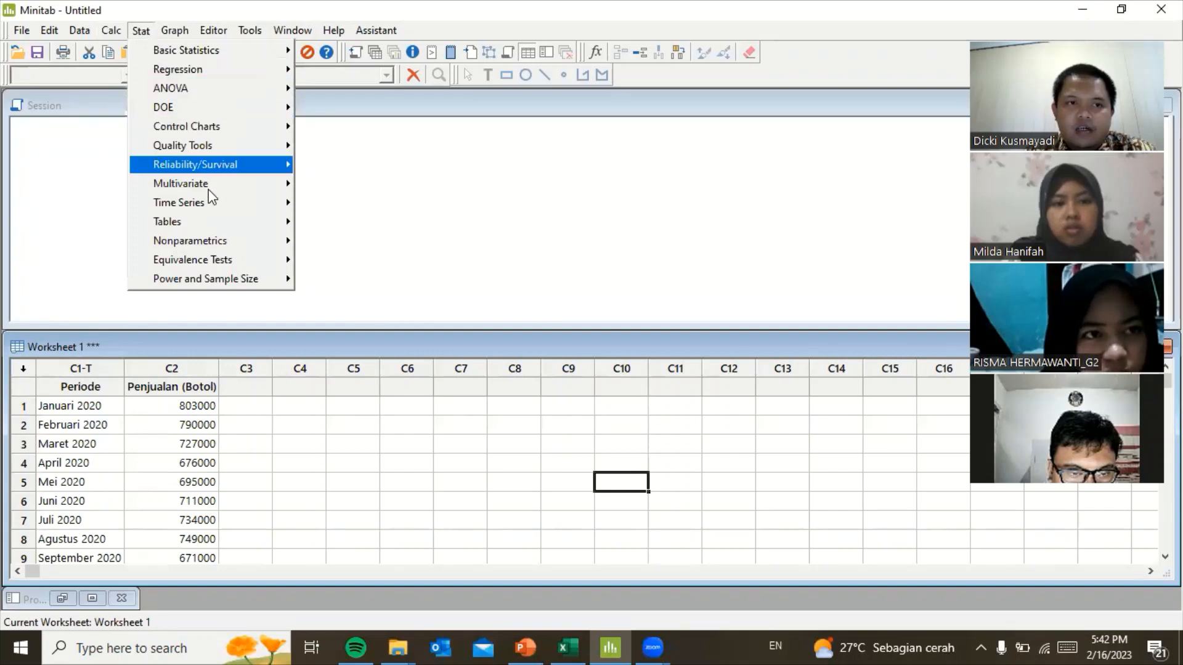
mouse_move(222, 211)
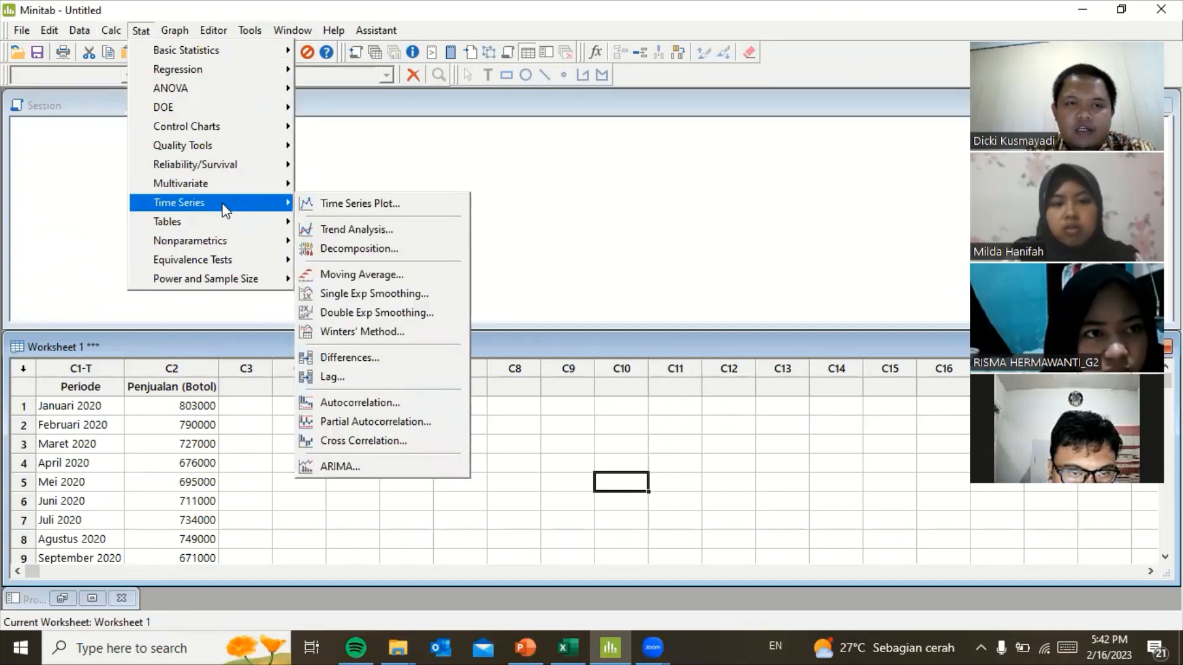
click(380, 229)
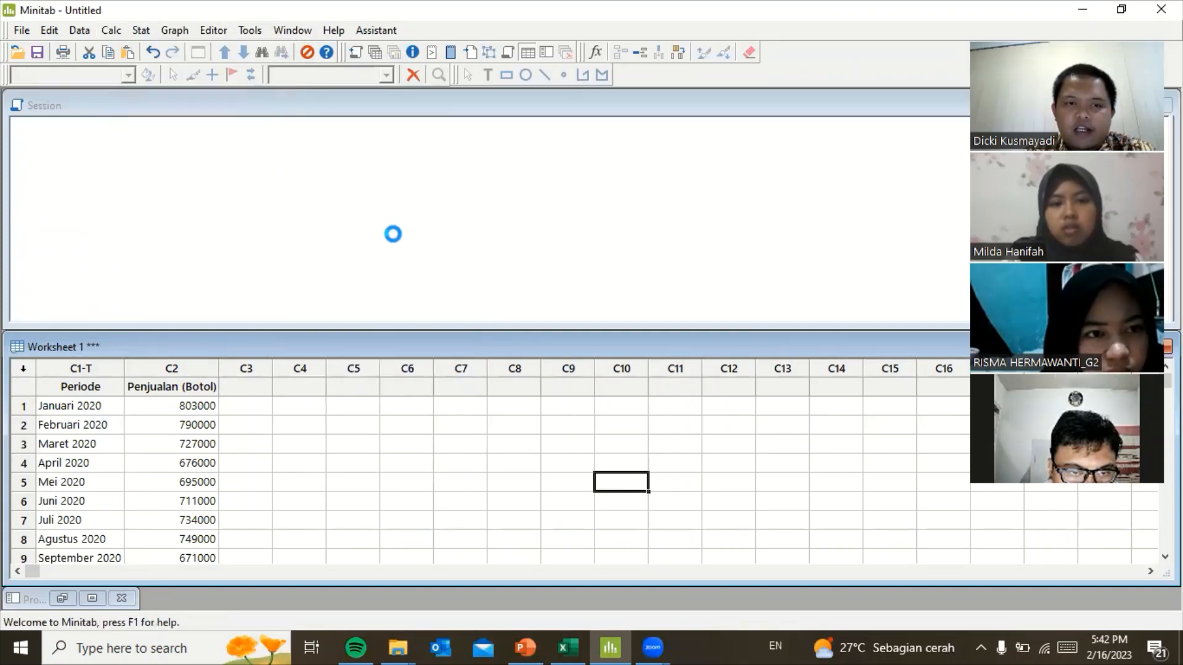
drag(533, 196, 482, 168)
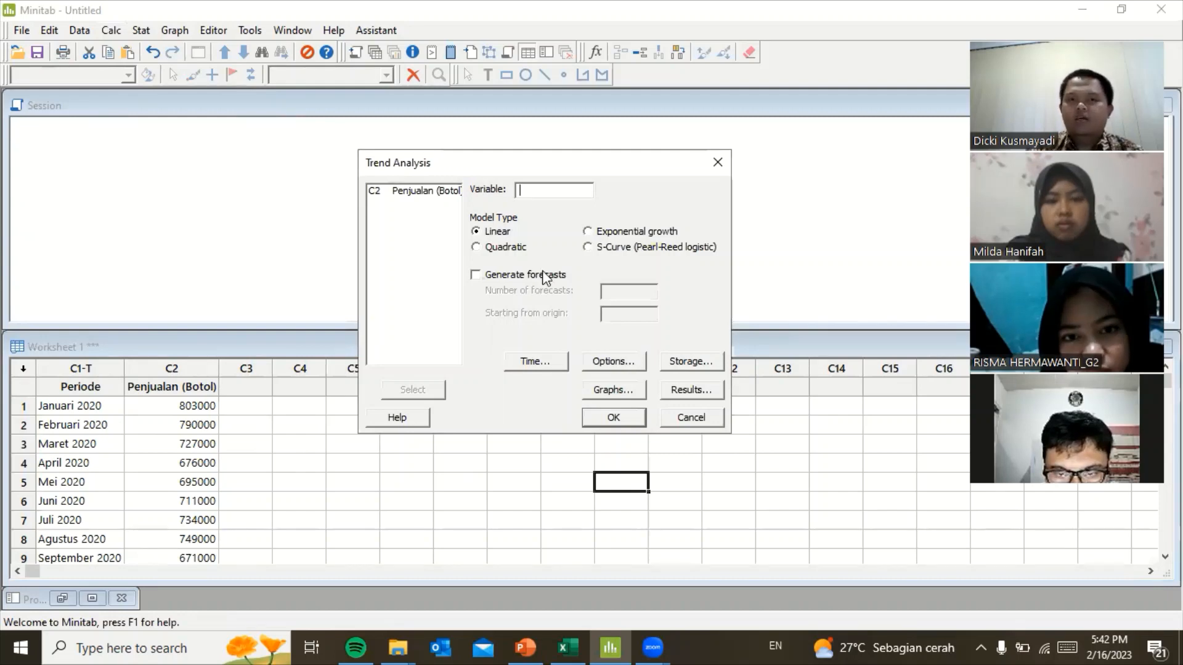
drag(571, 165, 563, 178)
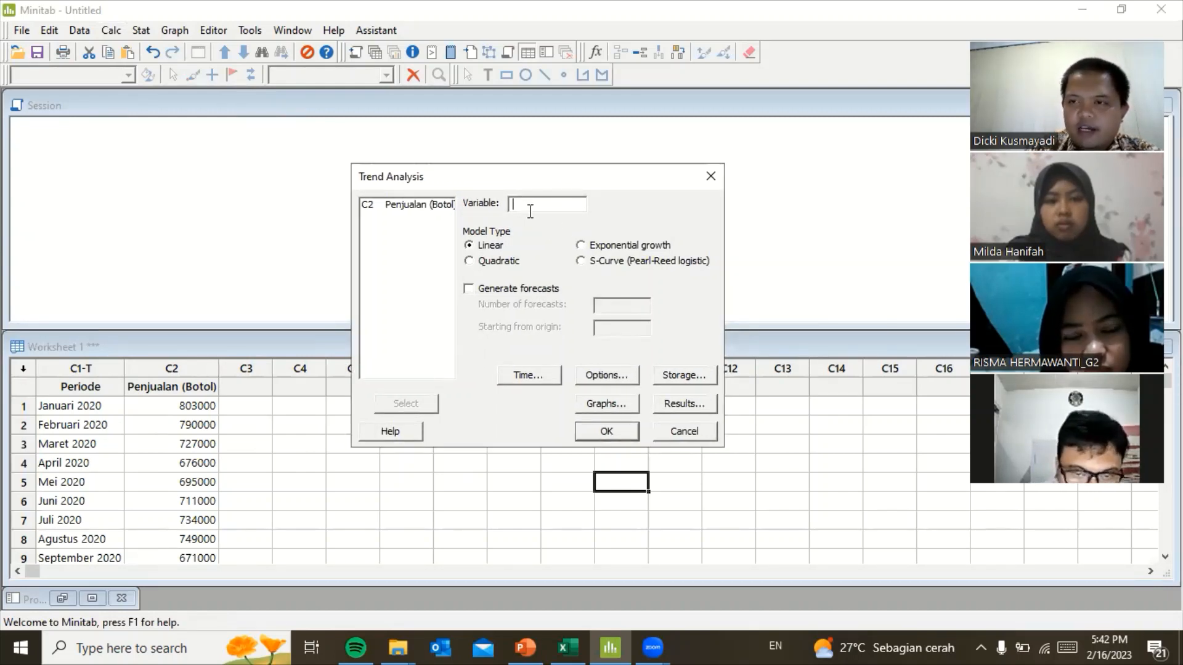
click(368, 208)
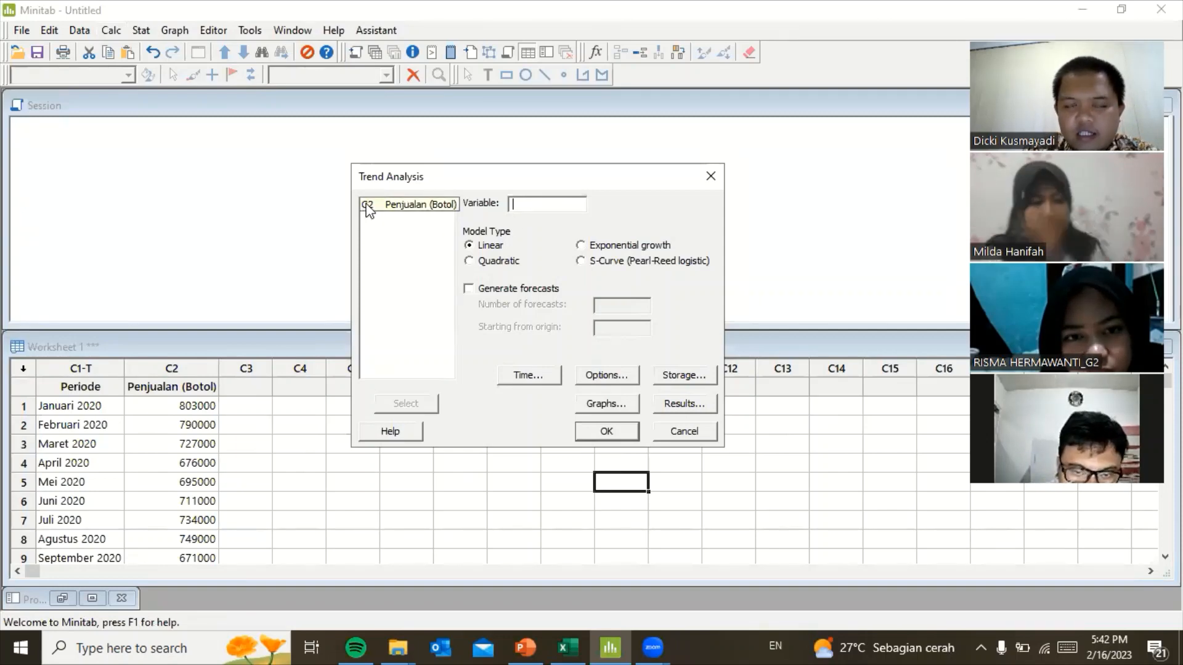
double_click(368, 209)
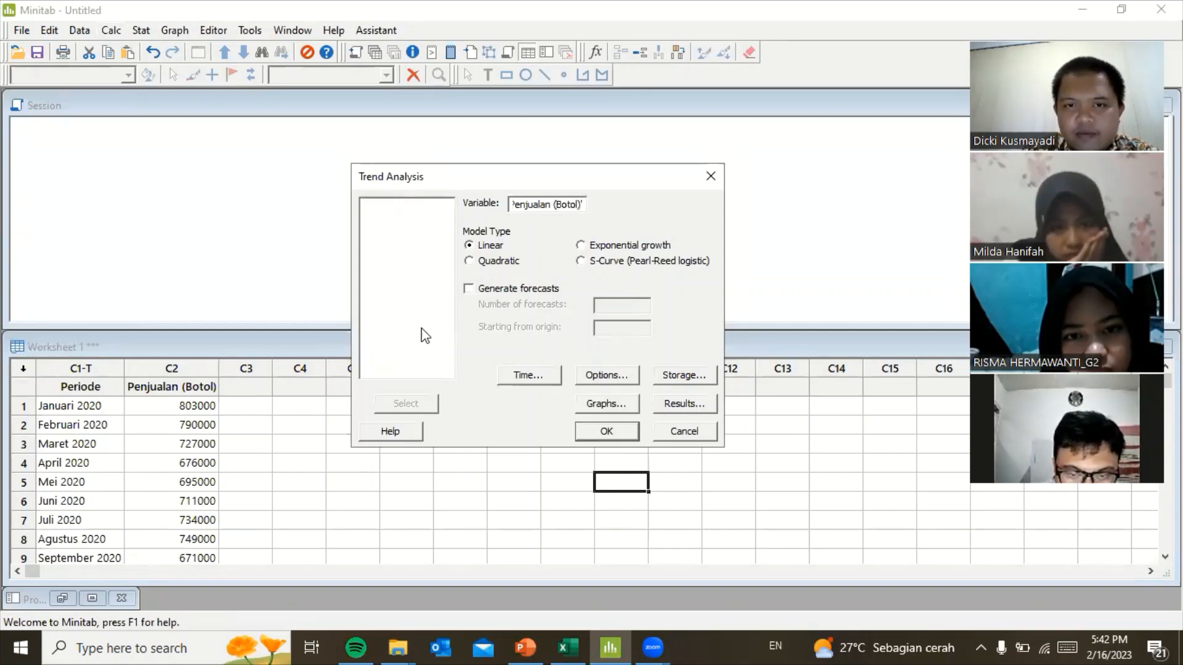
- Run the linear trend model with 12 generated forecasts starting from origin 36
click(469, 245)
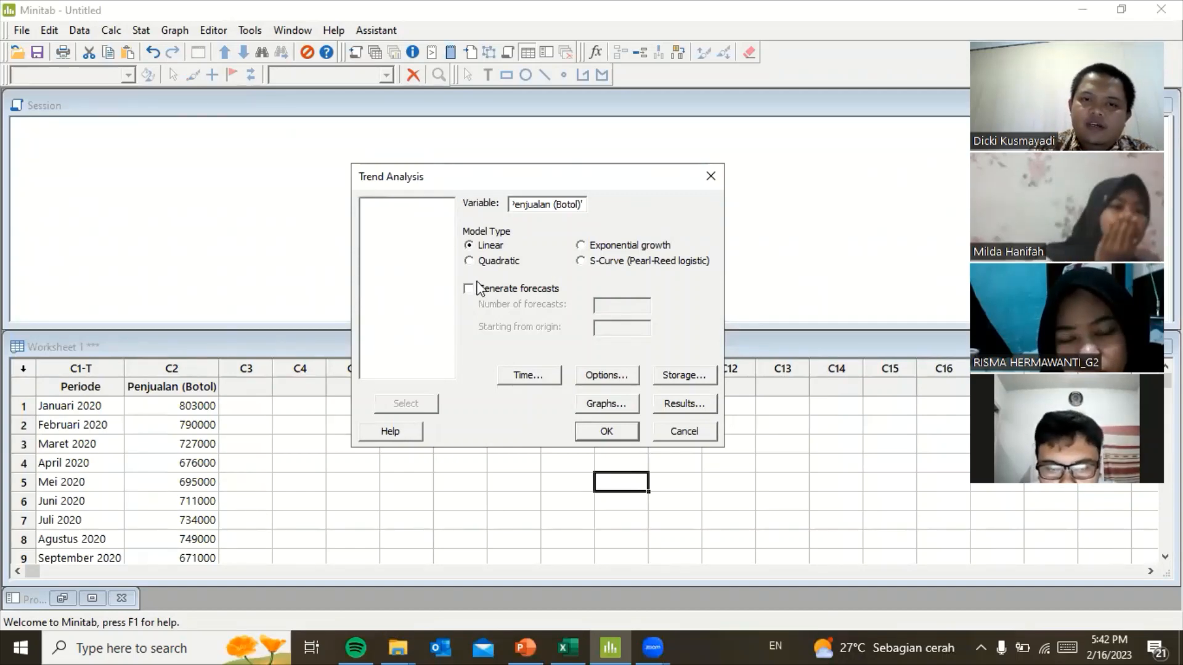
click(468, 289)
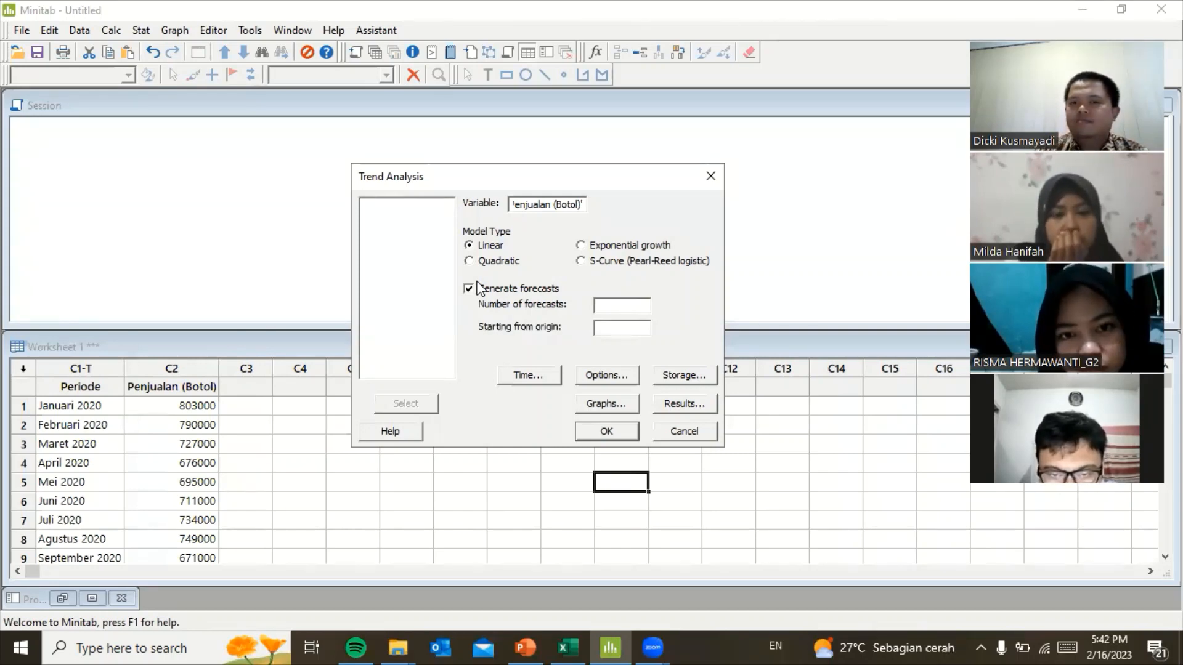
click(633, 308)
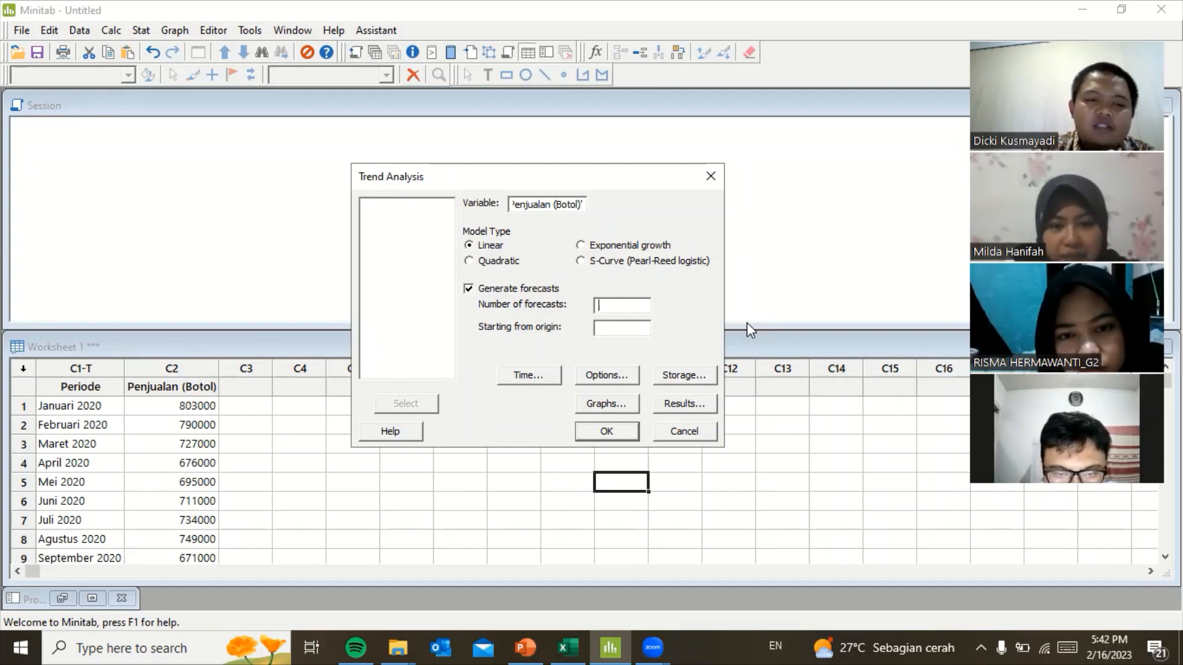
text(12)
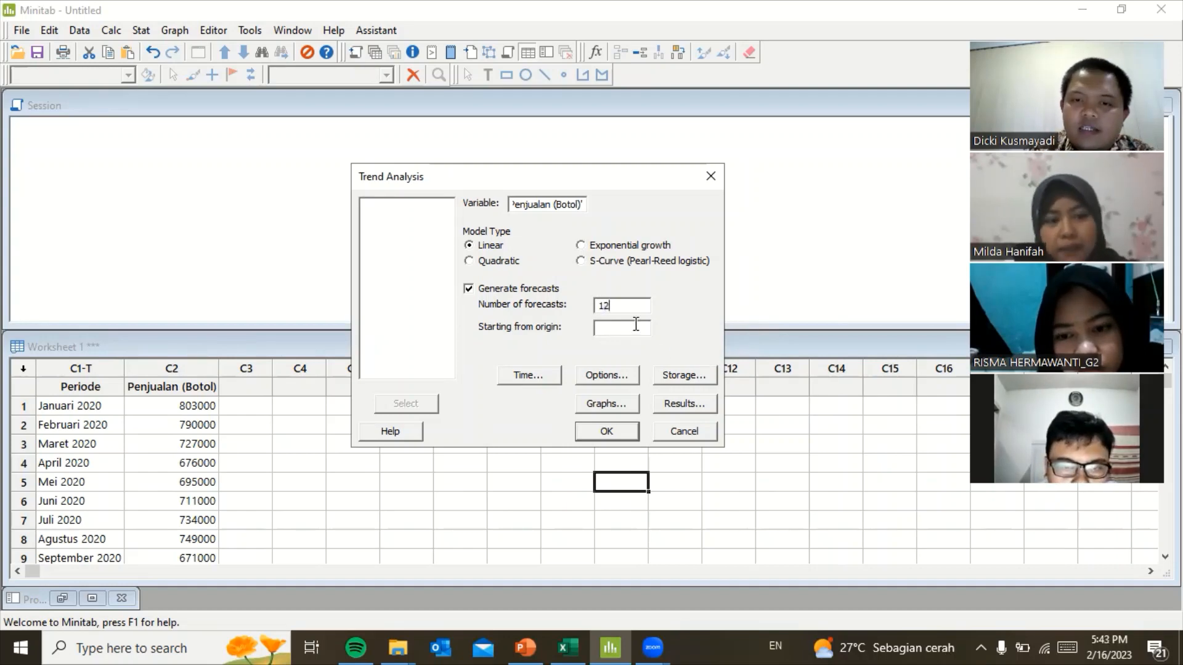
text(36)
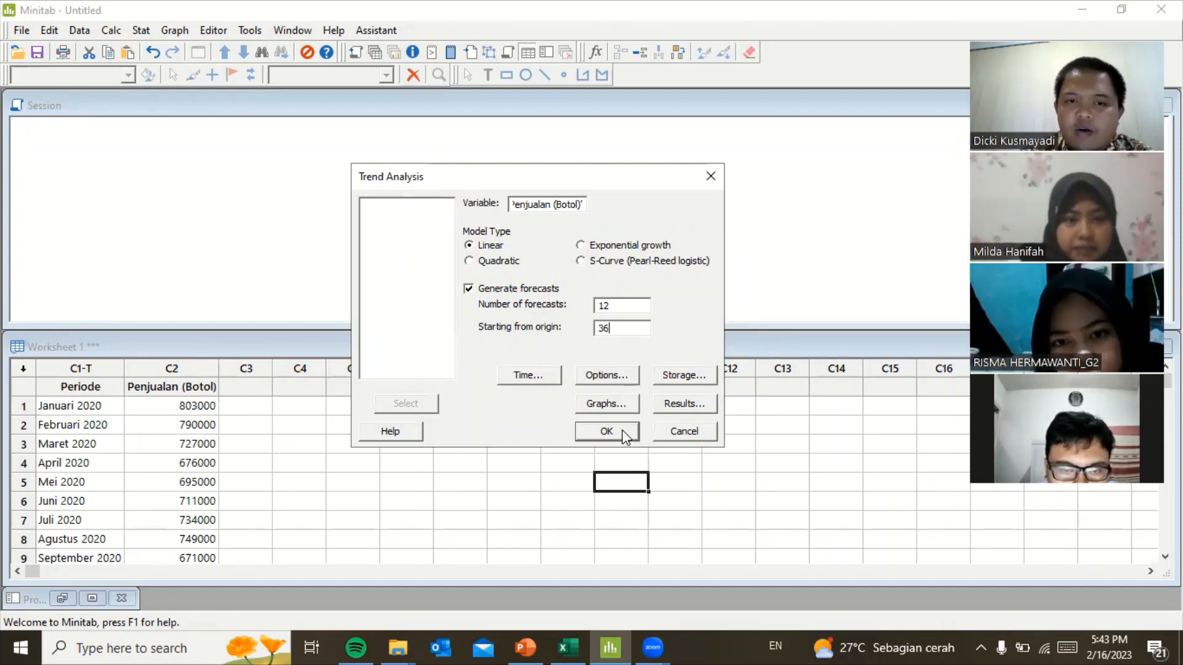
click(606, 431)
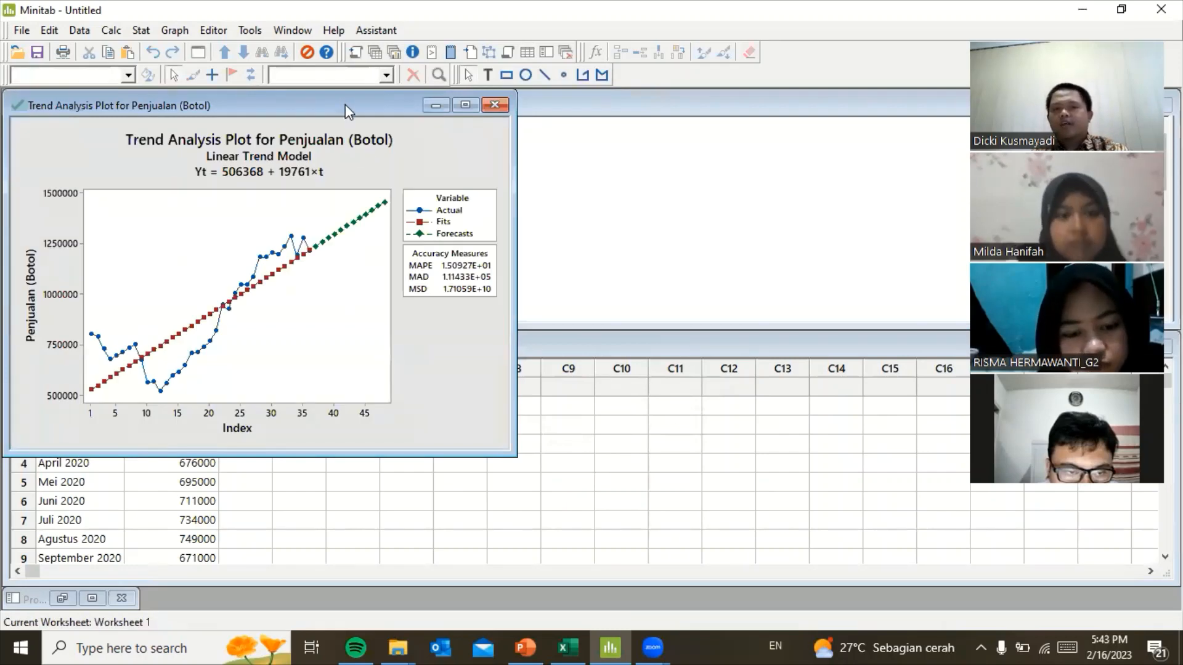
- Move the trend plot off the session output and copy the Forecast column of the linear trend results
drag(345, 105, 676, 150)
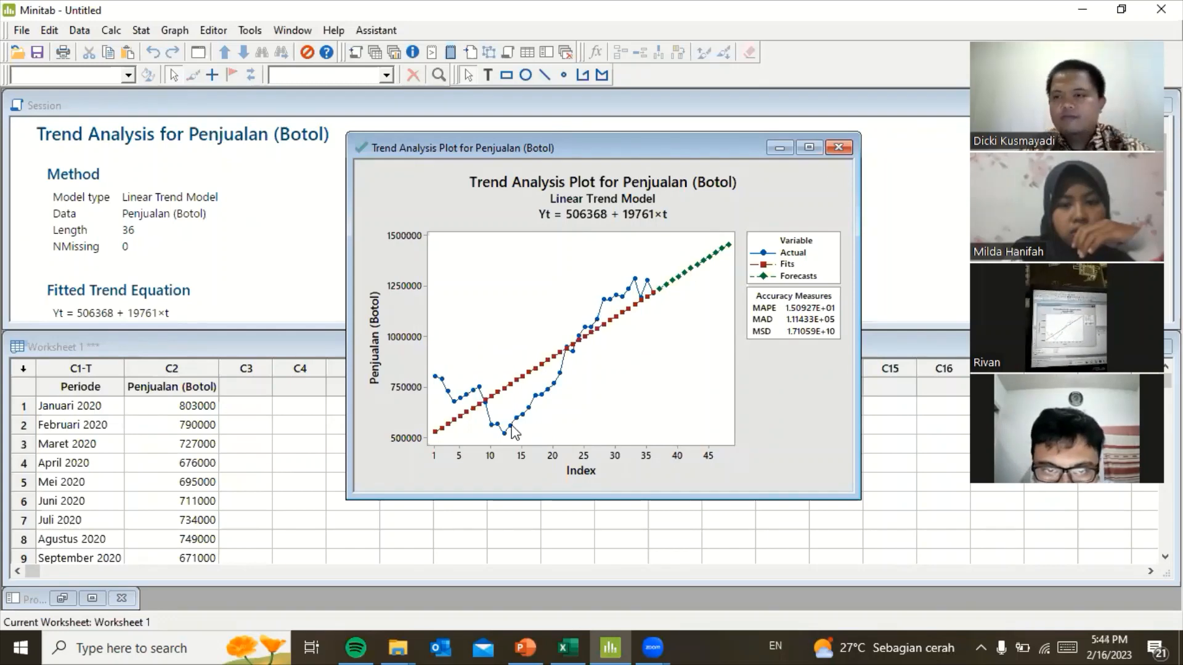
mouse_move(510, 425)
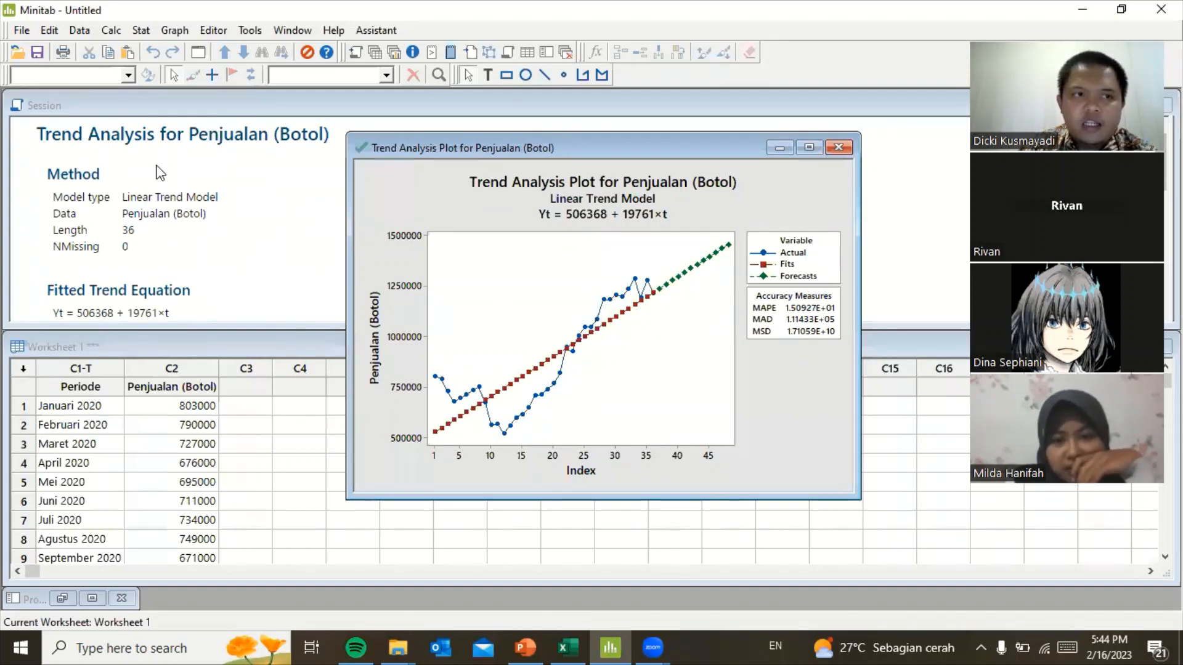
click(42, 102)
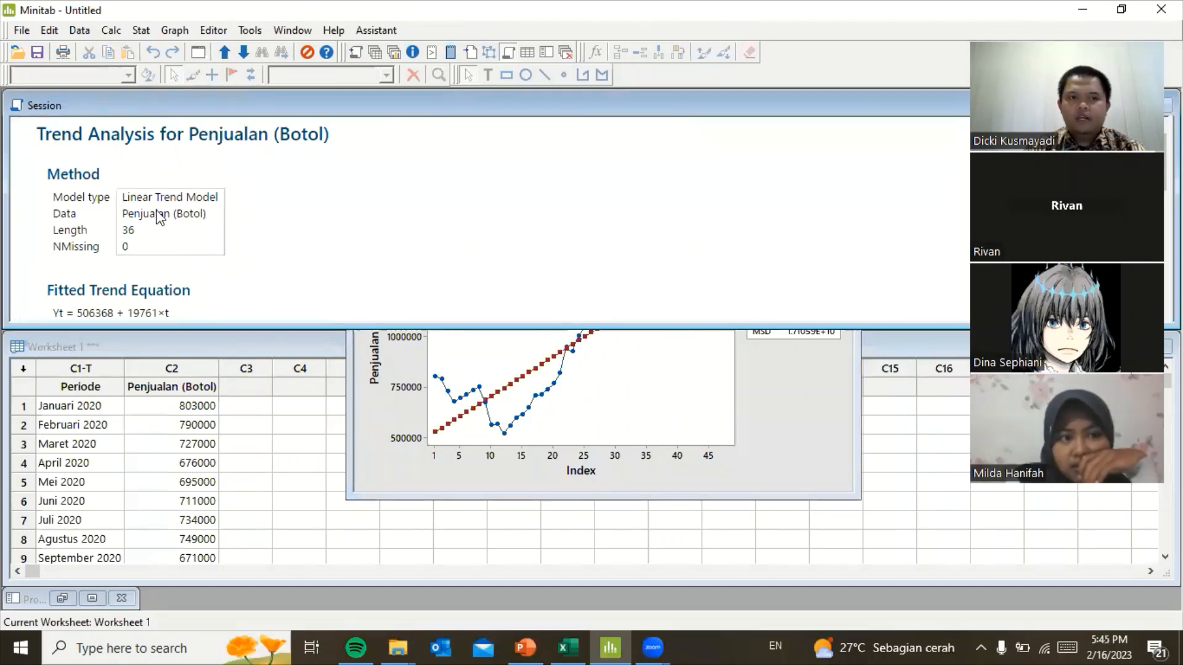
click(219, 208)
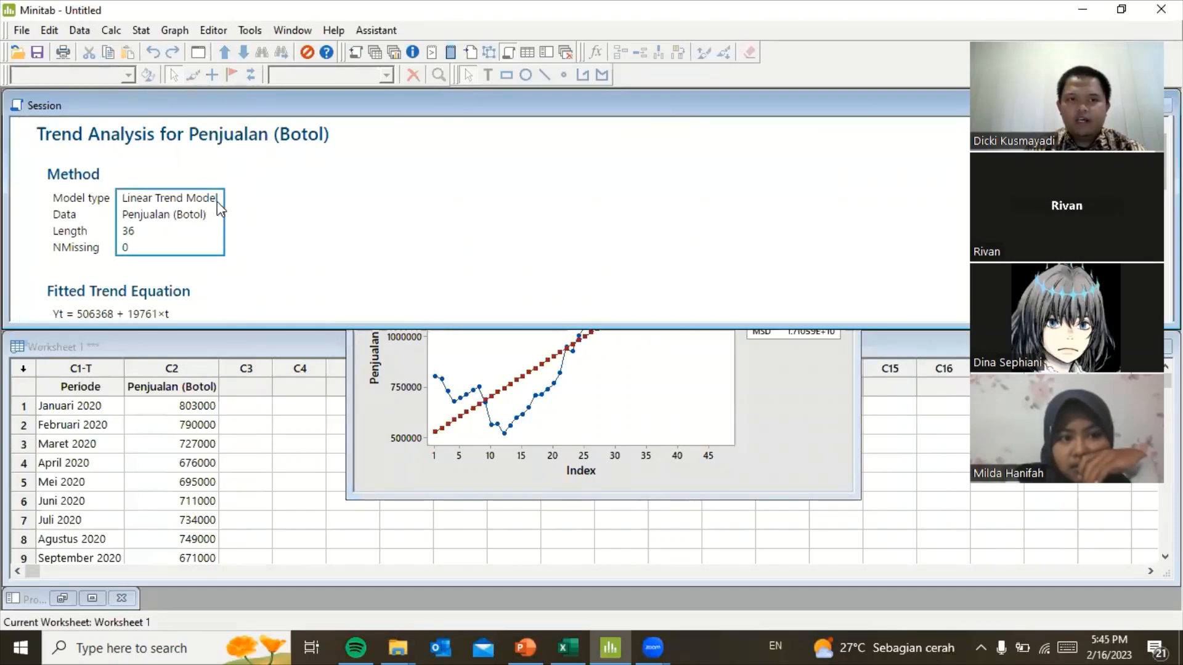
scroll(334, 241, down, 10)
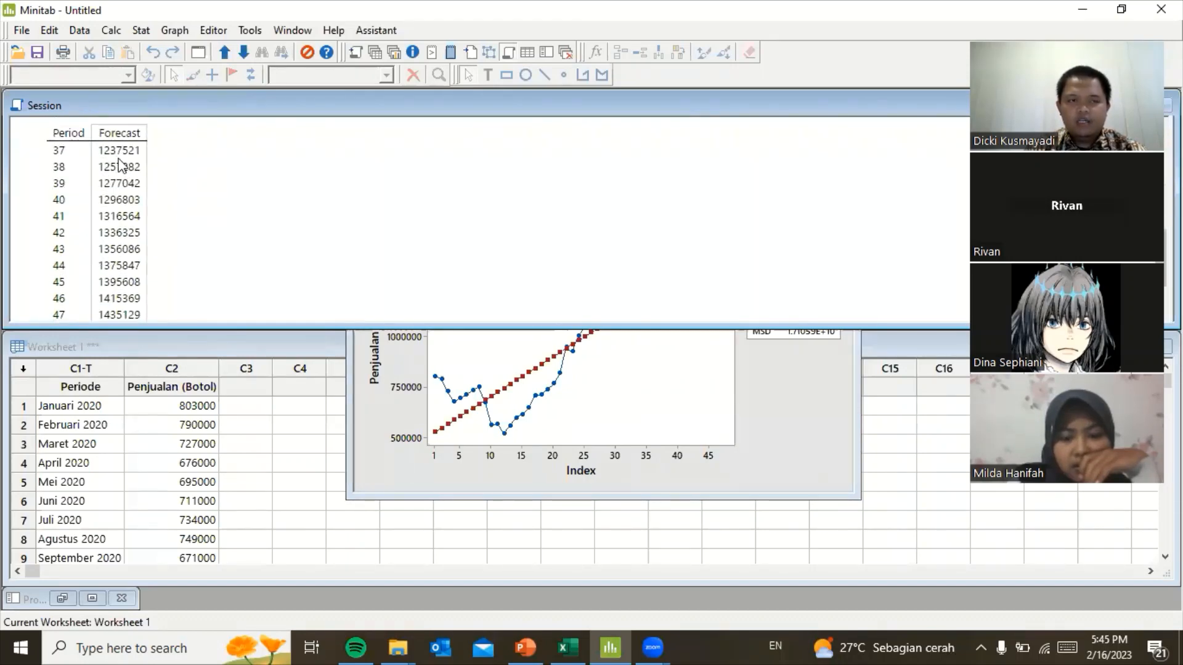
scroll(124, 194, up, 2)
scroll(139, 222, down, 3)
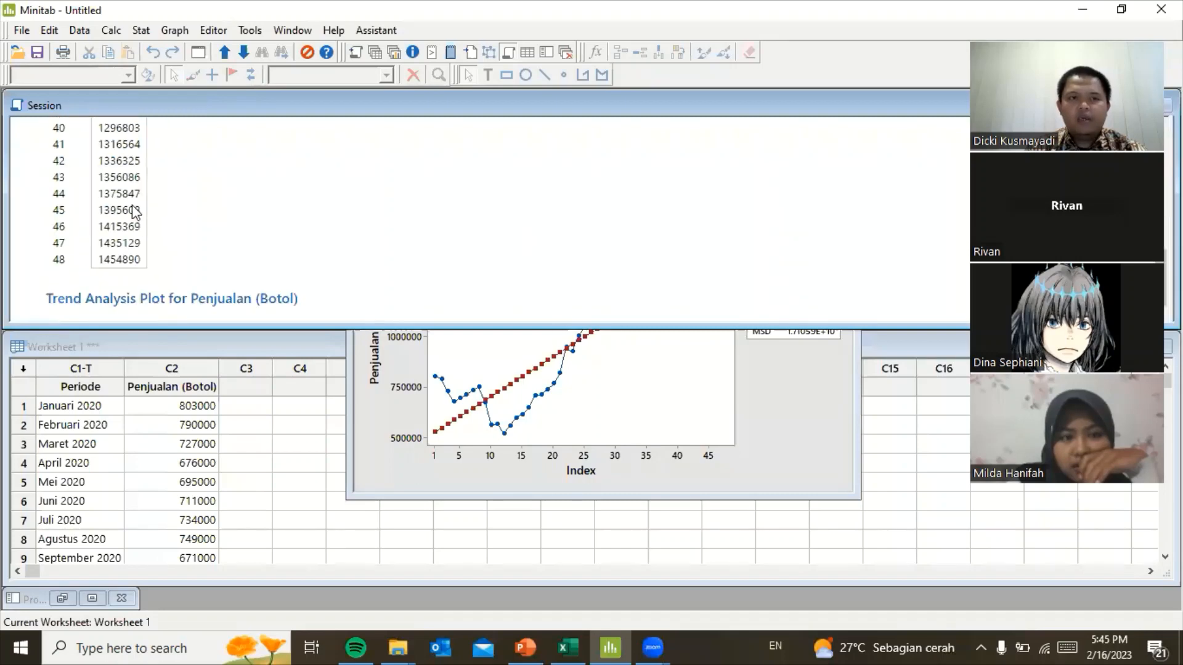
scroll(135, 213, up, 3)
right_click(125, 244)
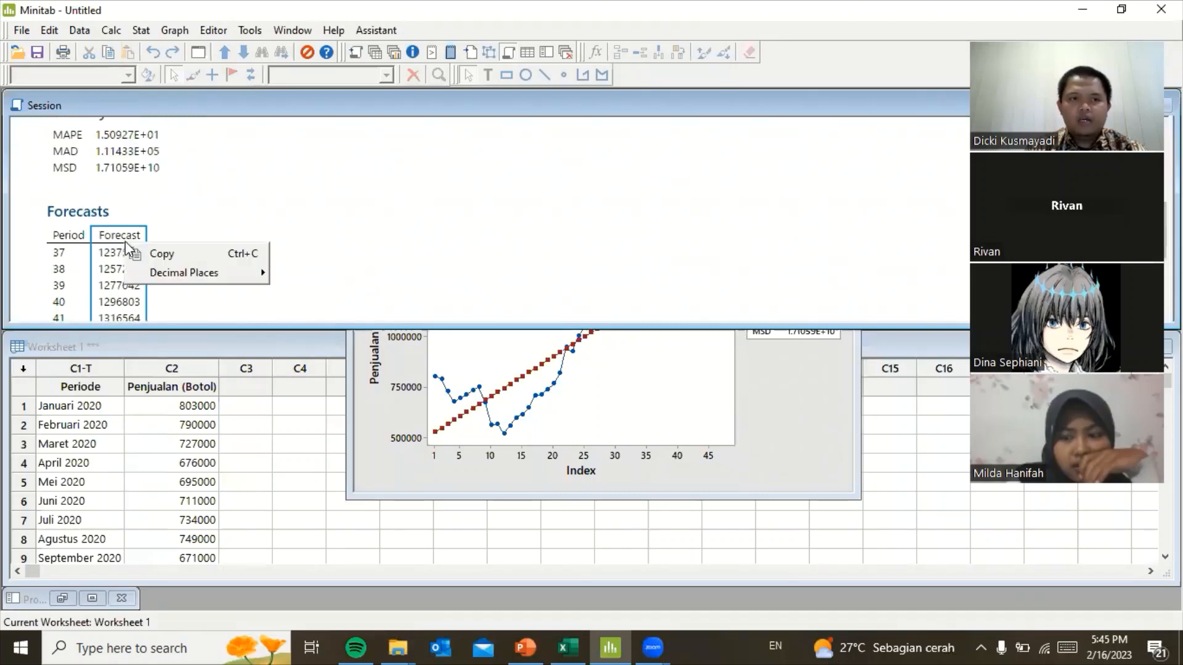
click(159, 255)
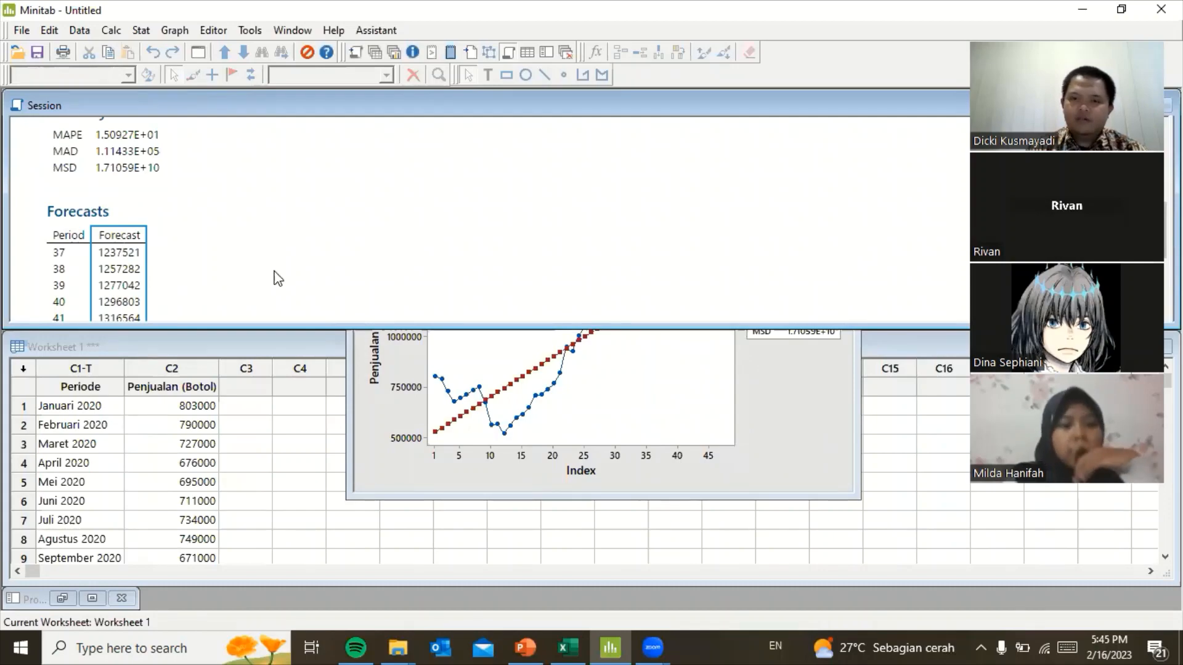
- Switch to the Excel exercise workbook and paste the Forecast column at D48, below the Kesimpulan box
click(568, 647)
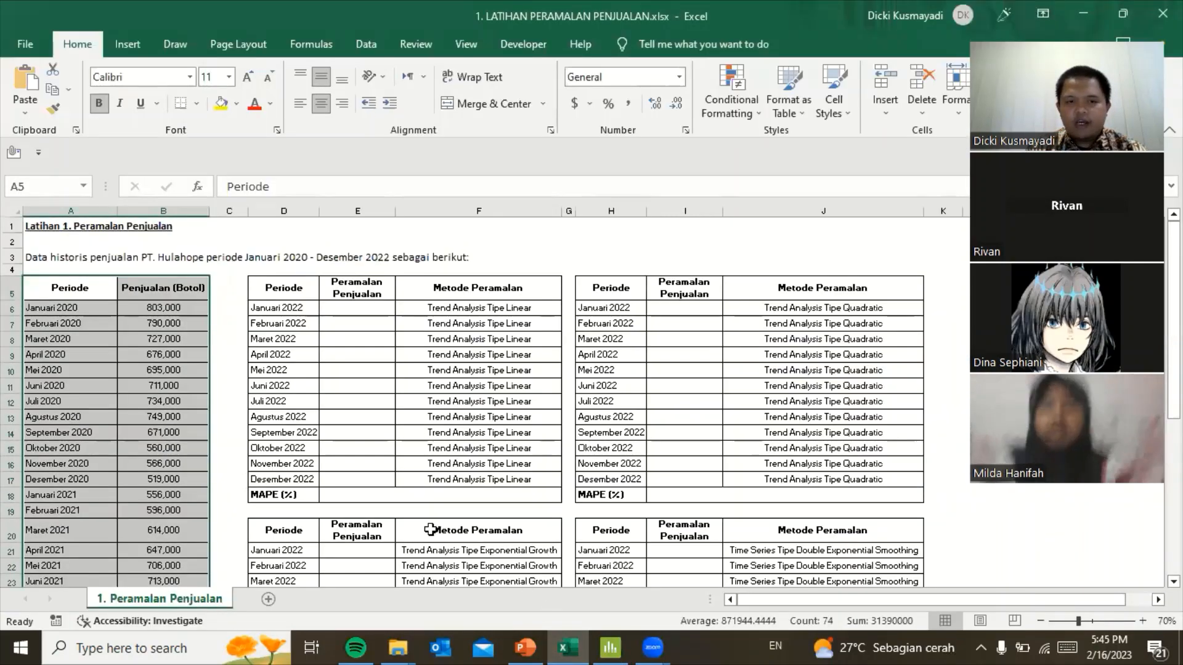
scroll(351, 490, down, 10)
click(280, 480)
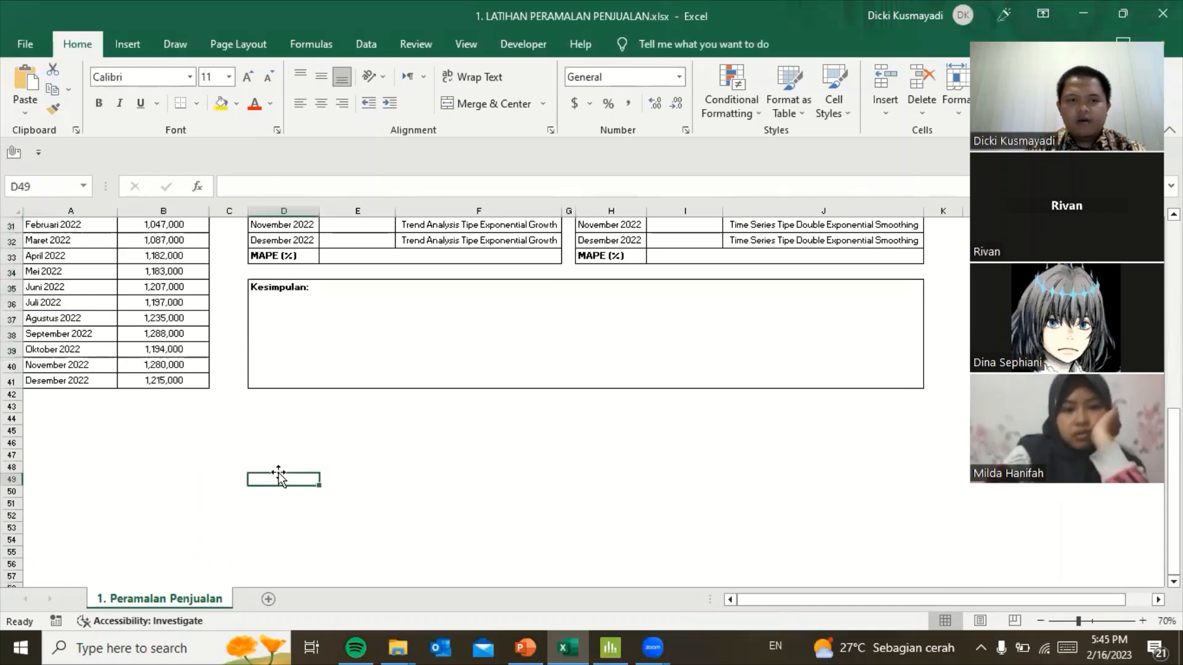
key(Return)
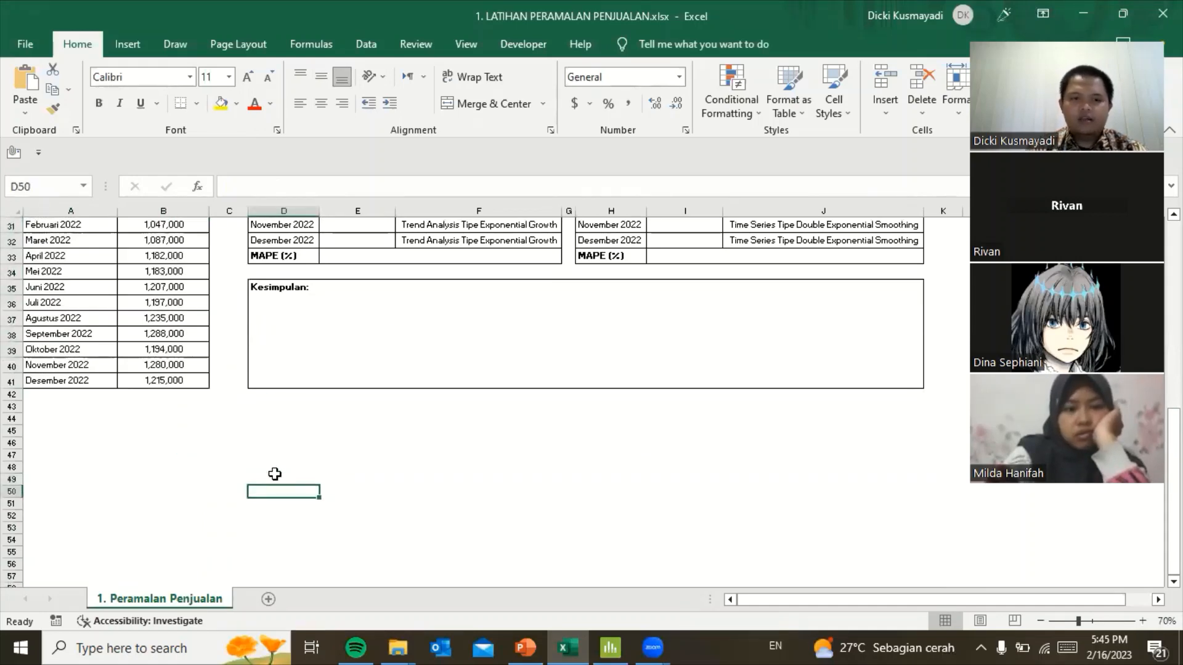
drag(301, 496, 287, 471)
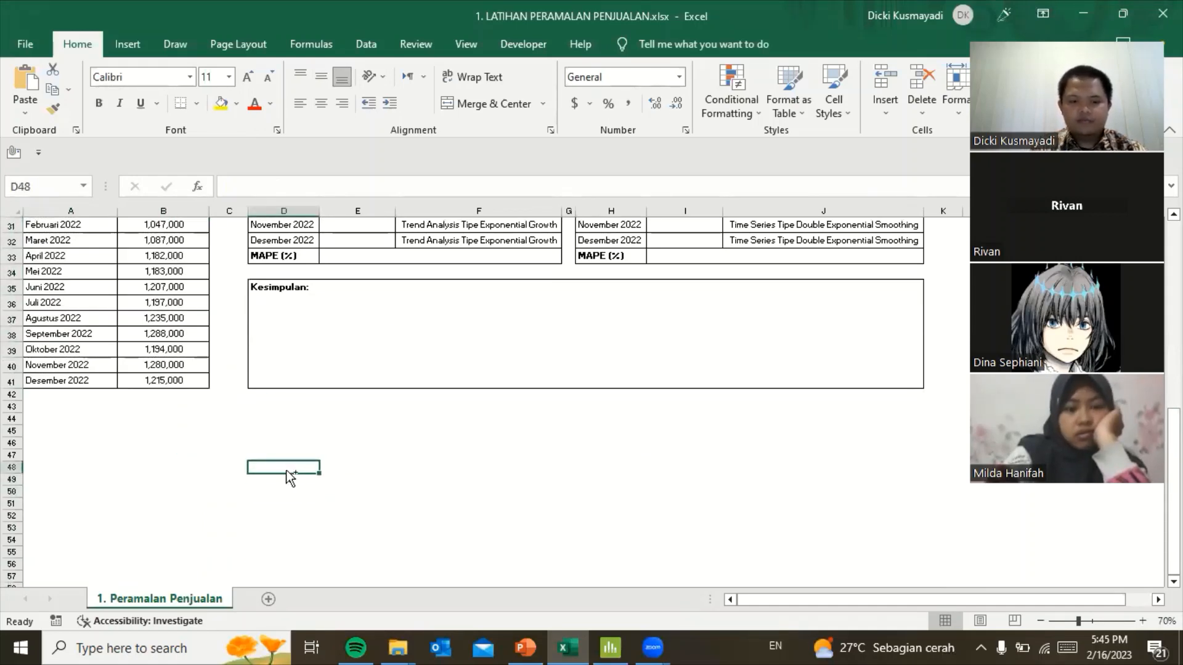
key(ctrl+v)
click(372, 479)
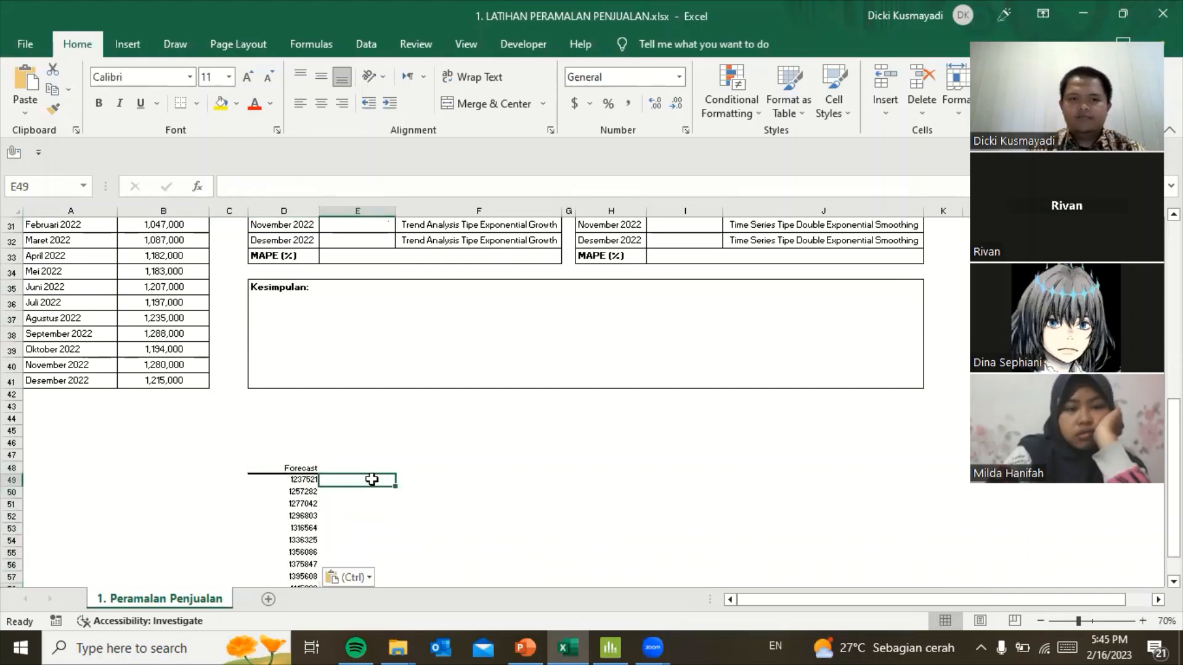
- Copy the 12 pasted forecast values in D49:D60, without the Forecast header
scroll(372, 480, down, 4)
scroll(336, 386, up, 8)
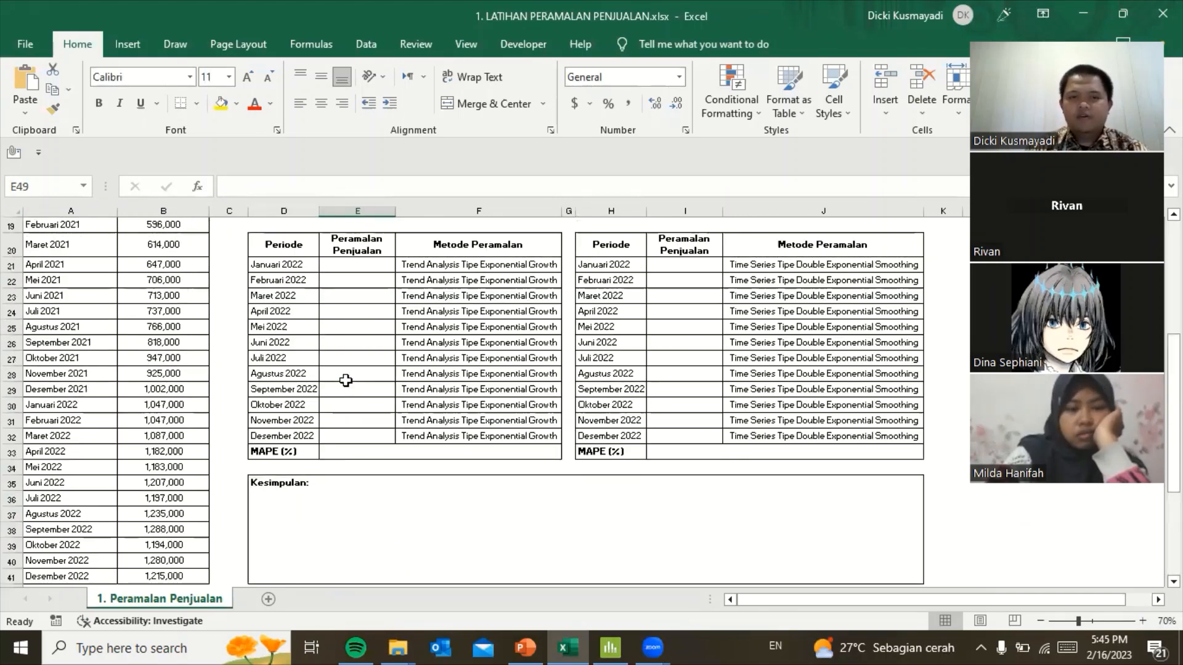
scroll(346, 381, up, 6)
scroll(337, 536, down, 2)
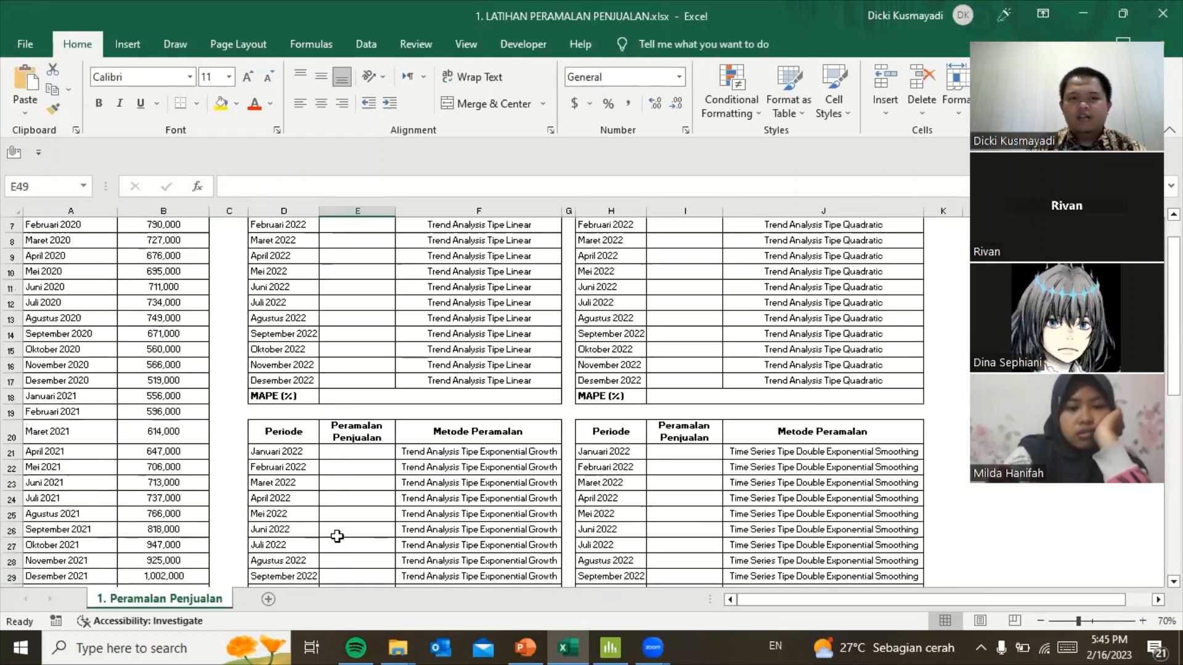
scroll(337, 536, down, 10)
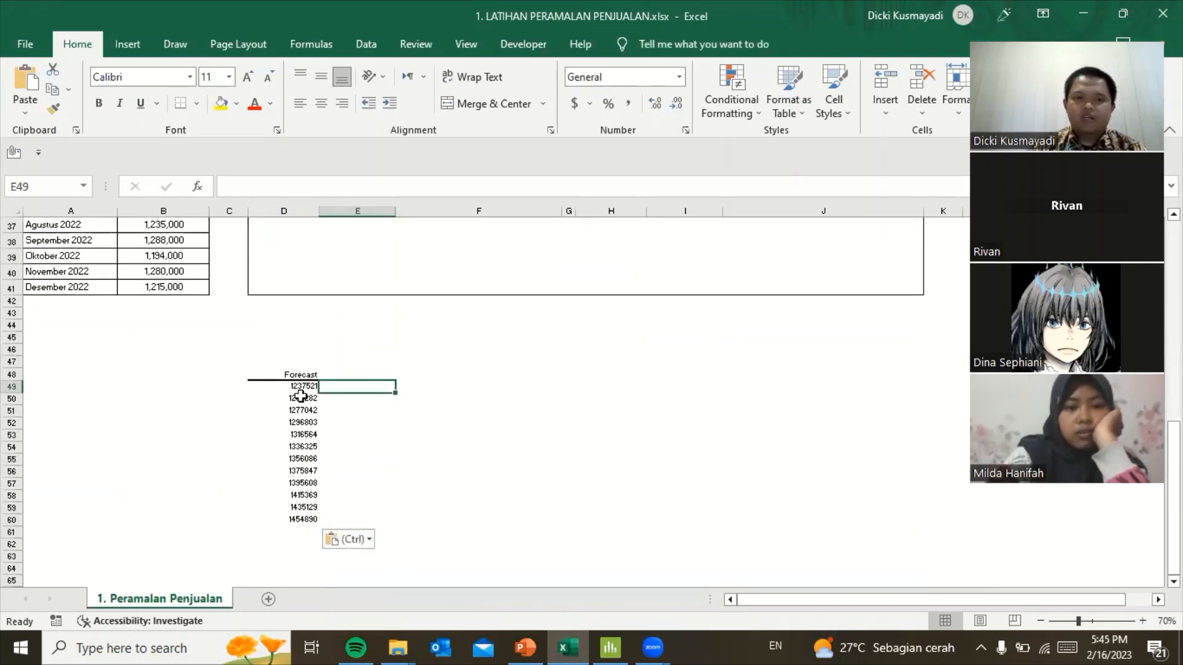
drag(300, 386, 297, 519)
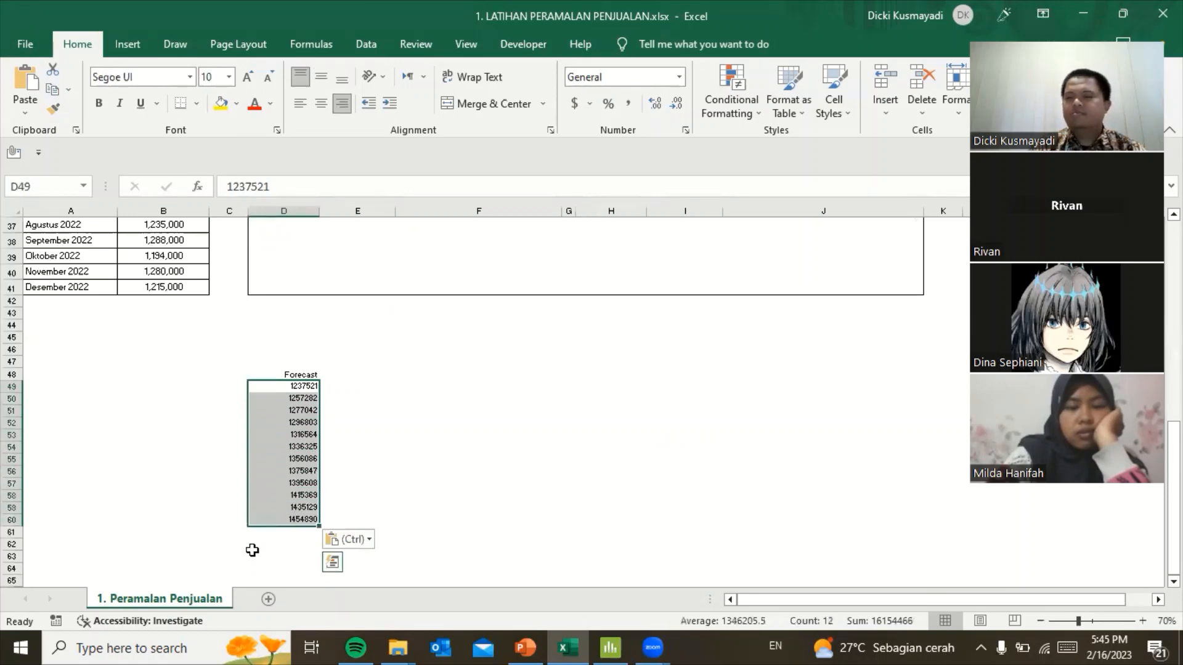
right_click(283, 425)
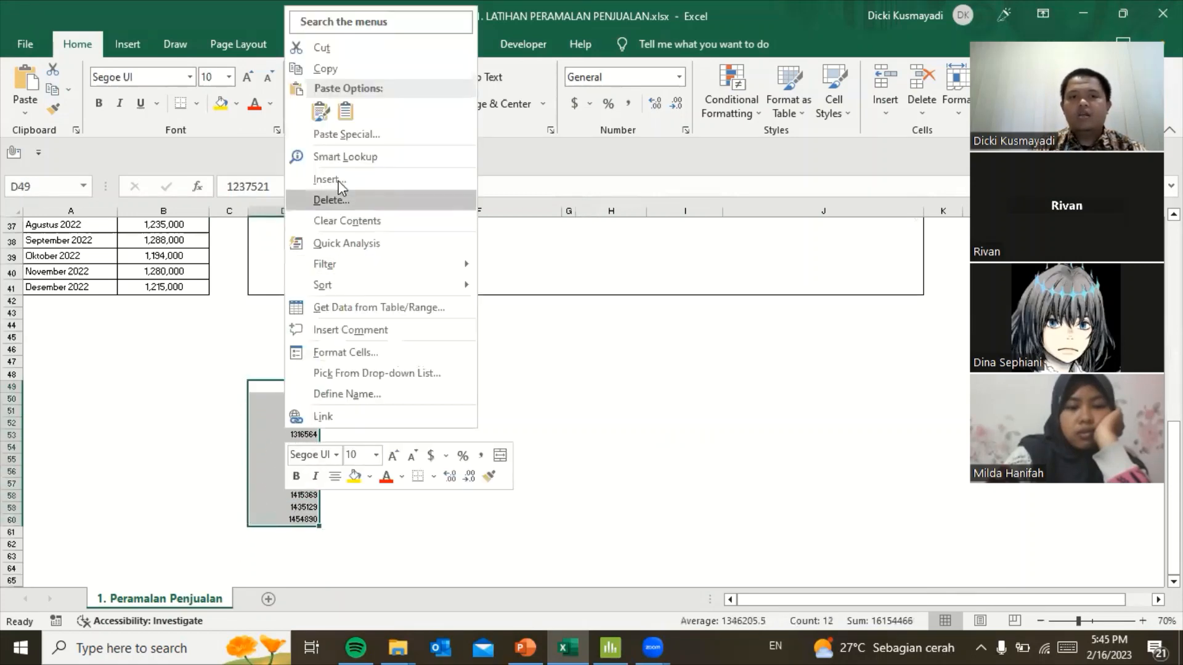
click(327, 68)
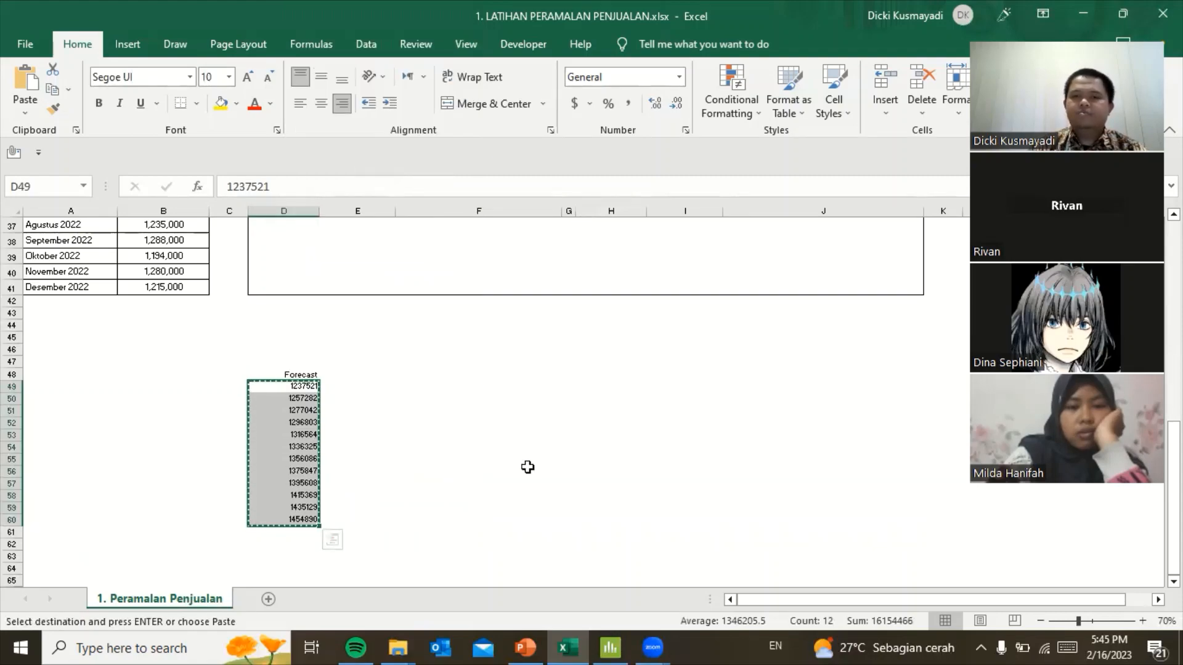
- Paste the forecasts as values only into the Peramalan Penjualan column of the Trend Analysis Tipe Linear table, starting at E6
scroll(527, 466, up, 12)
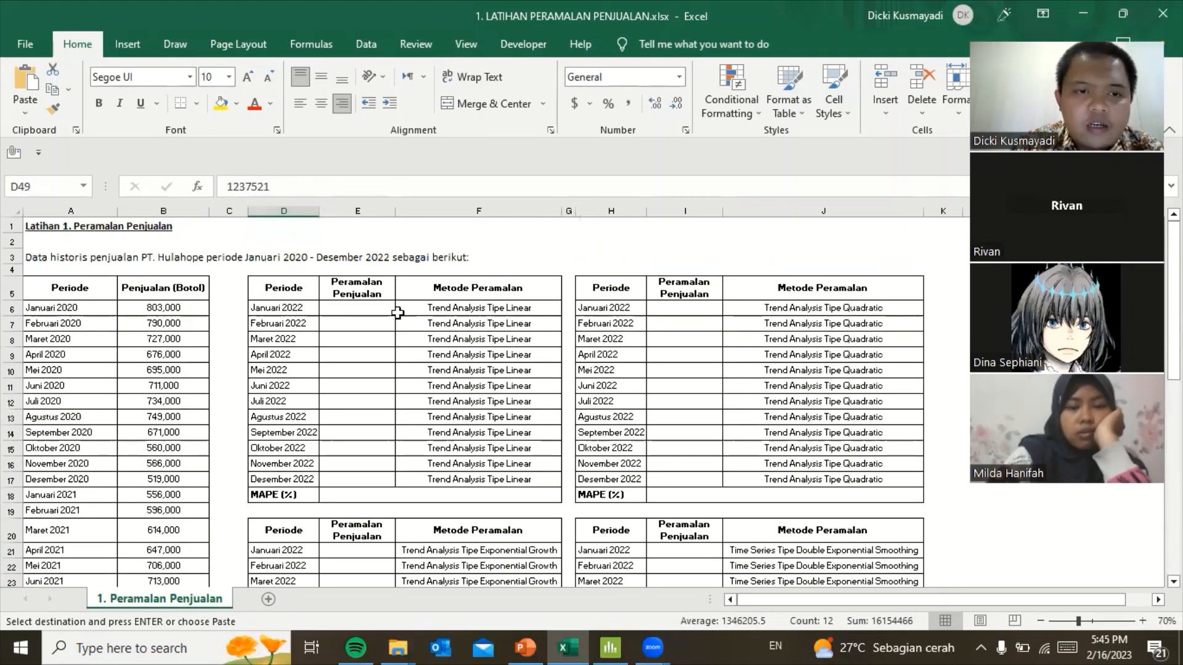
click(343, 304)
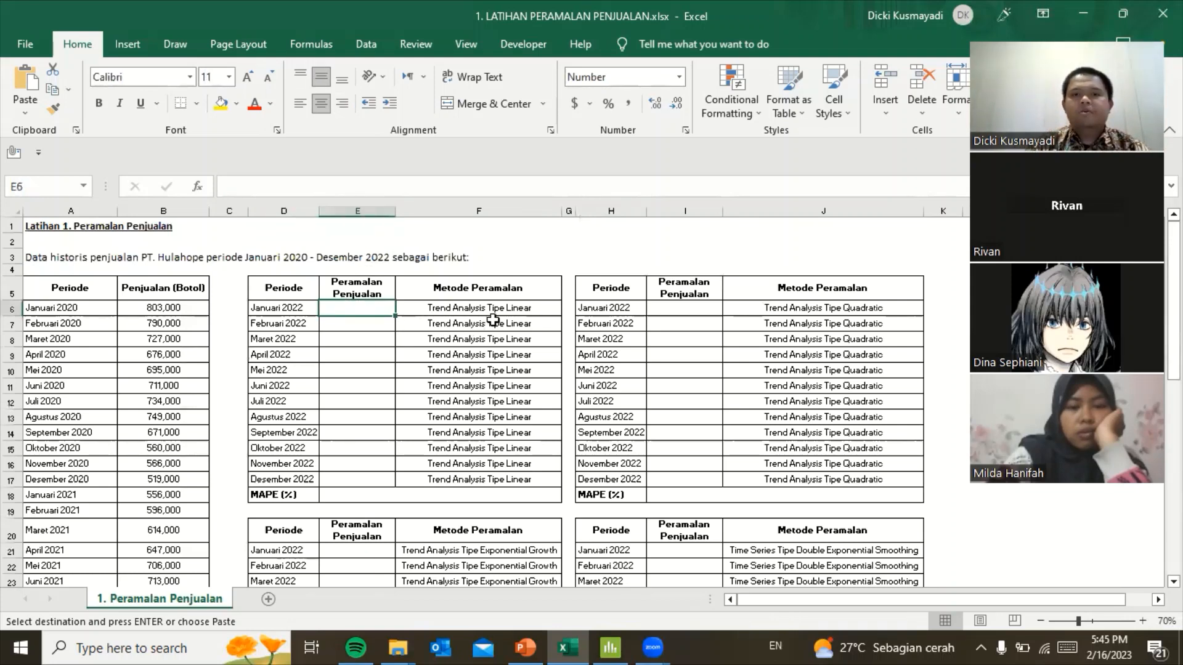
right_click(367, 313)
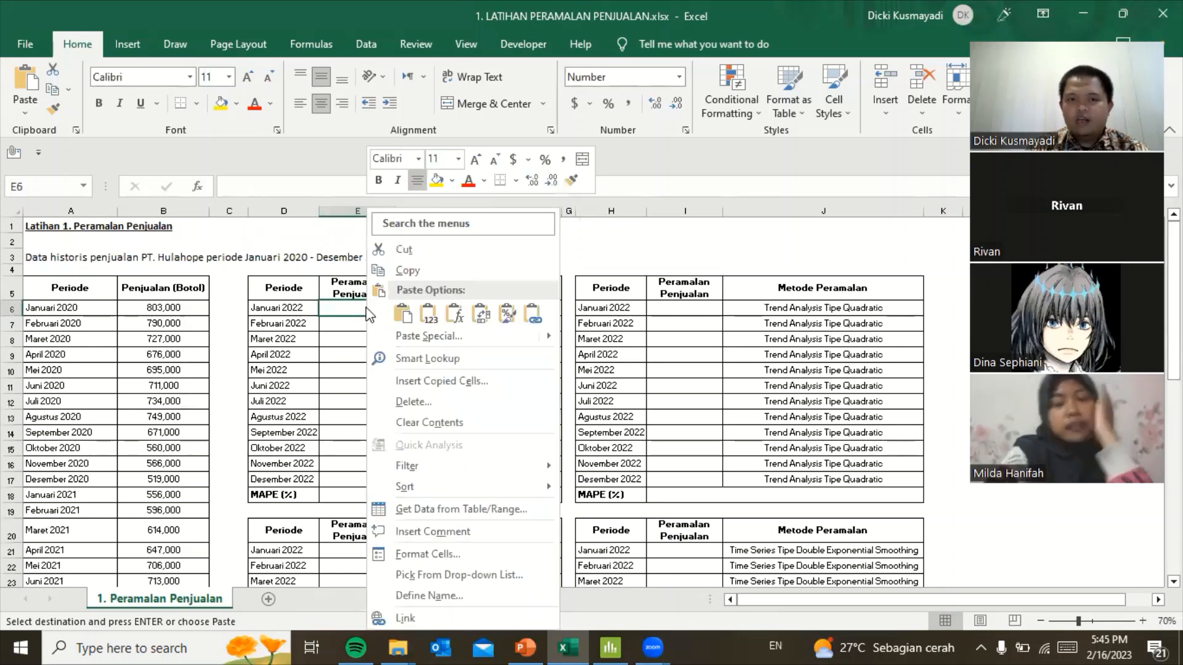
click(428, 314)
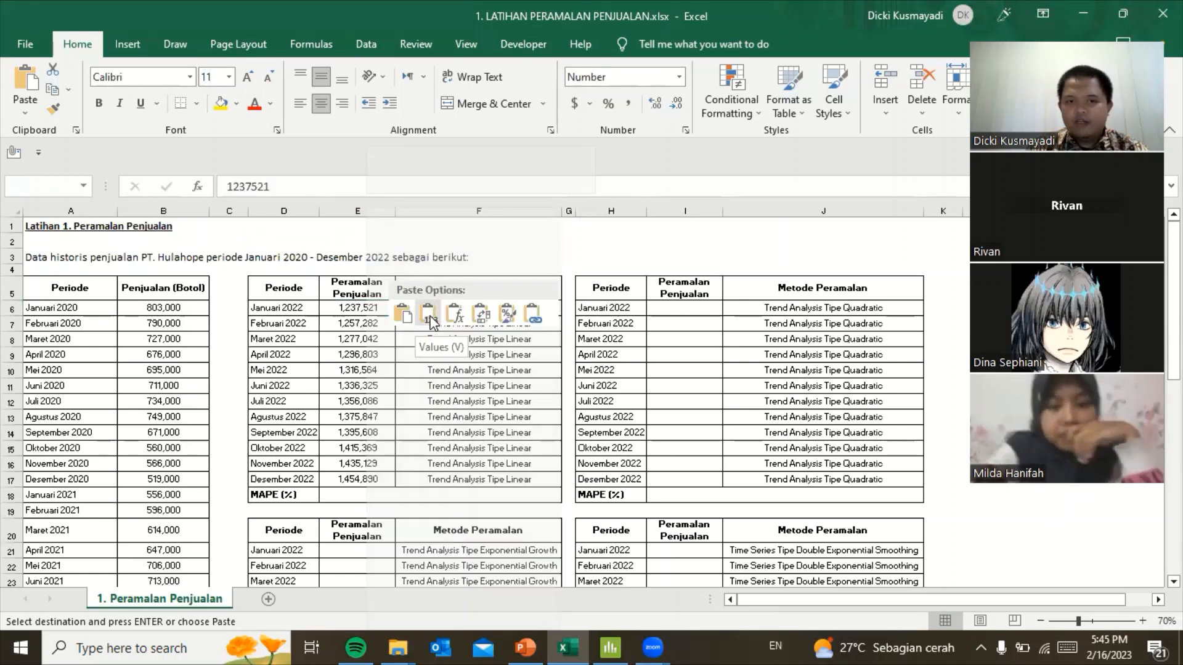
click(430, 319)
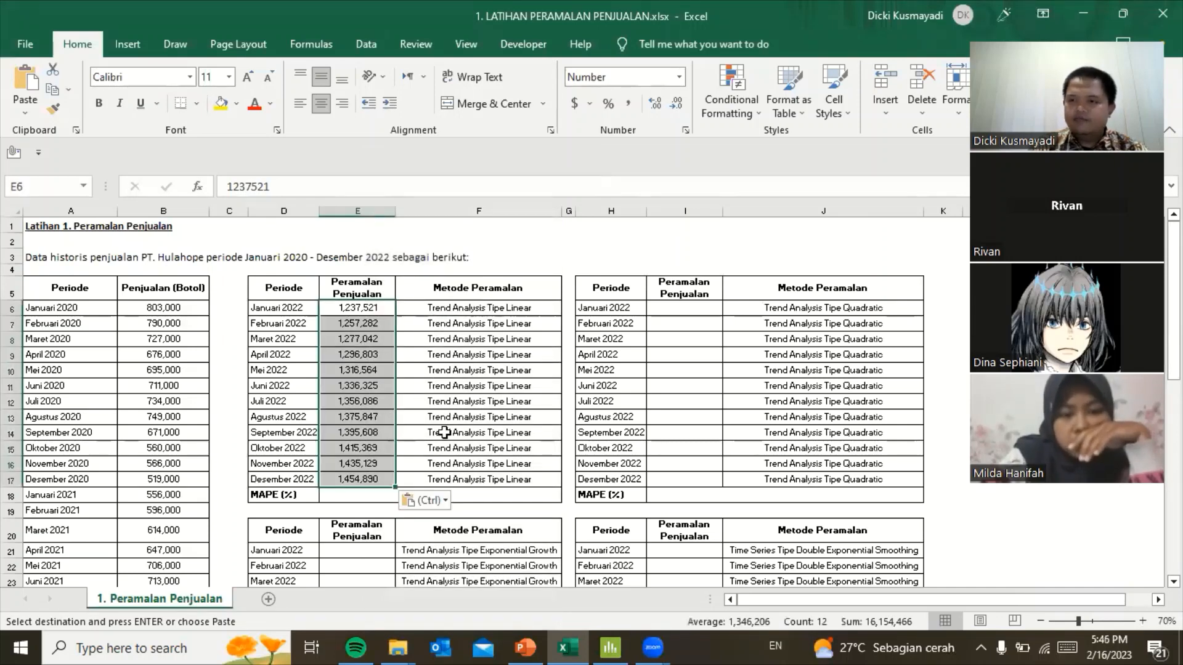
click(556, 485)
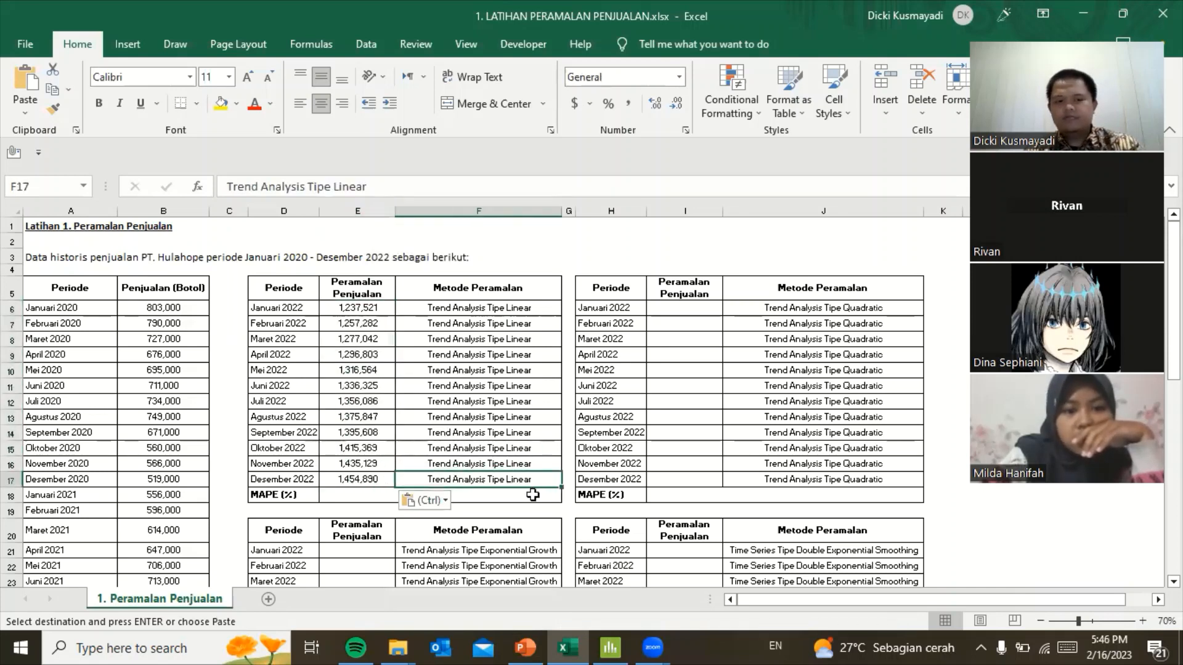
key(Escape)
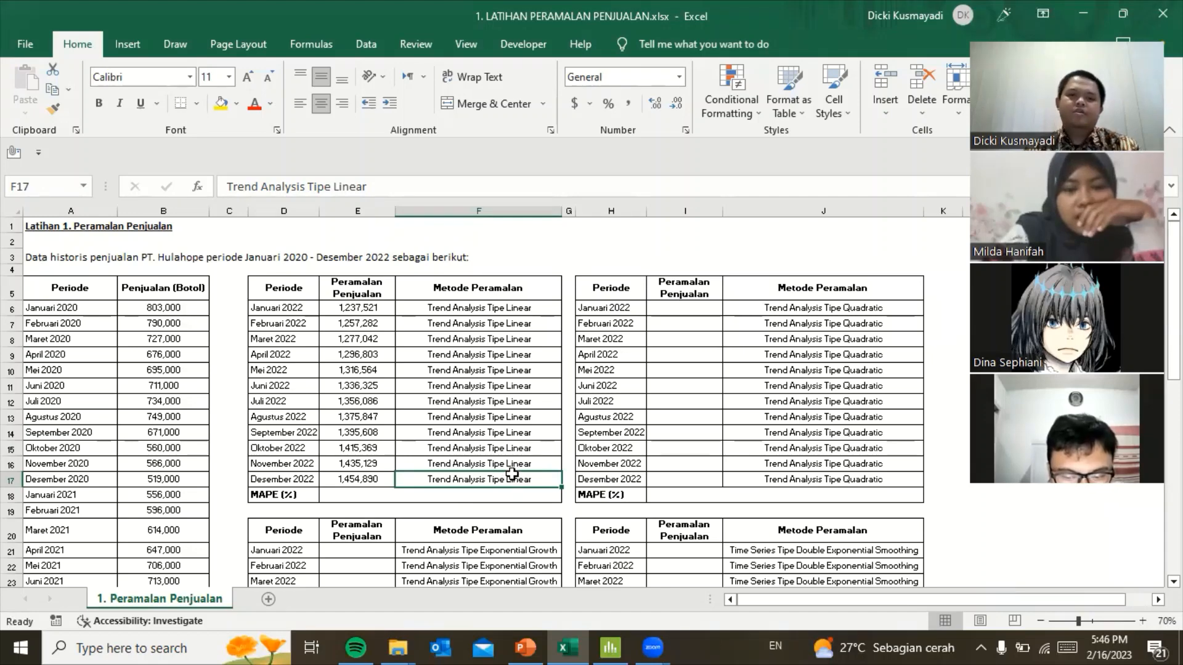
- Check the linear model's MAPE in Minitab and enter 1.5% in the linear table's MAPE (%) cell in Excel
scroll(512, 474, down, 1)
click(392, 448)
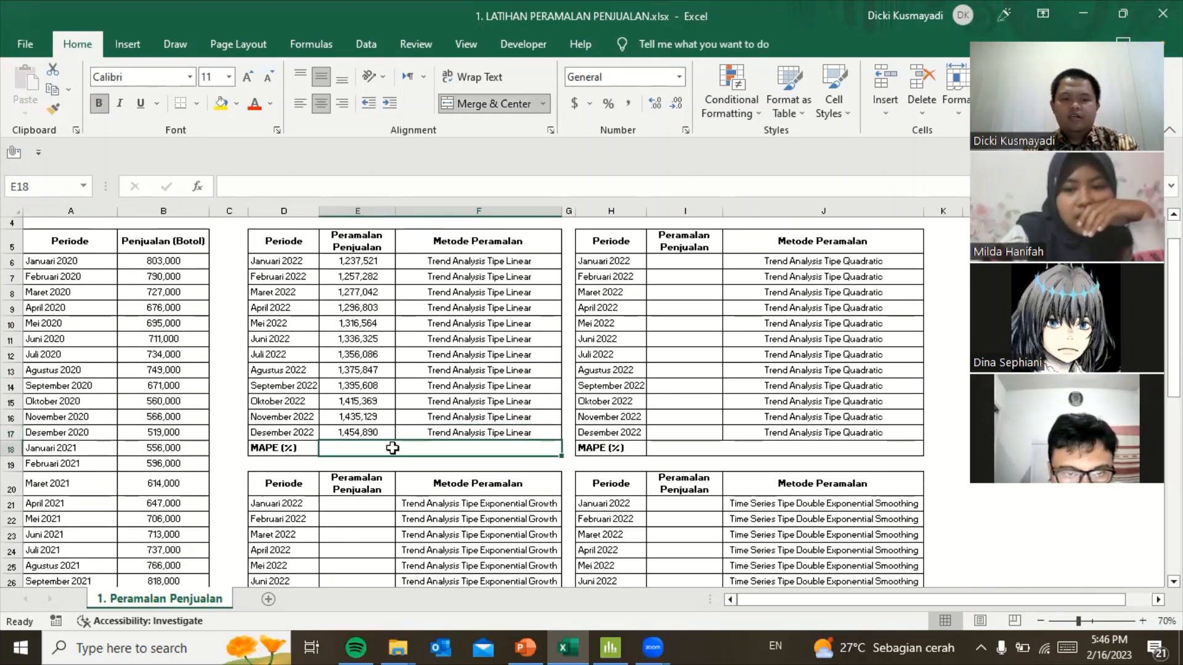
key(alt+Tab)
click(833, 454)
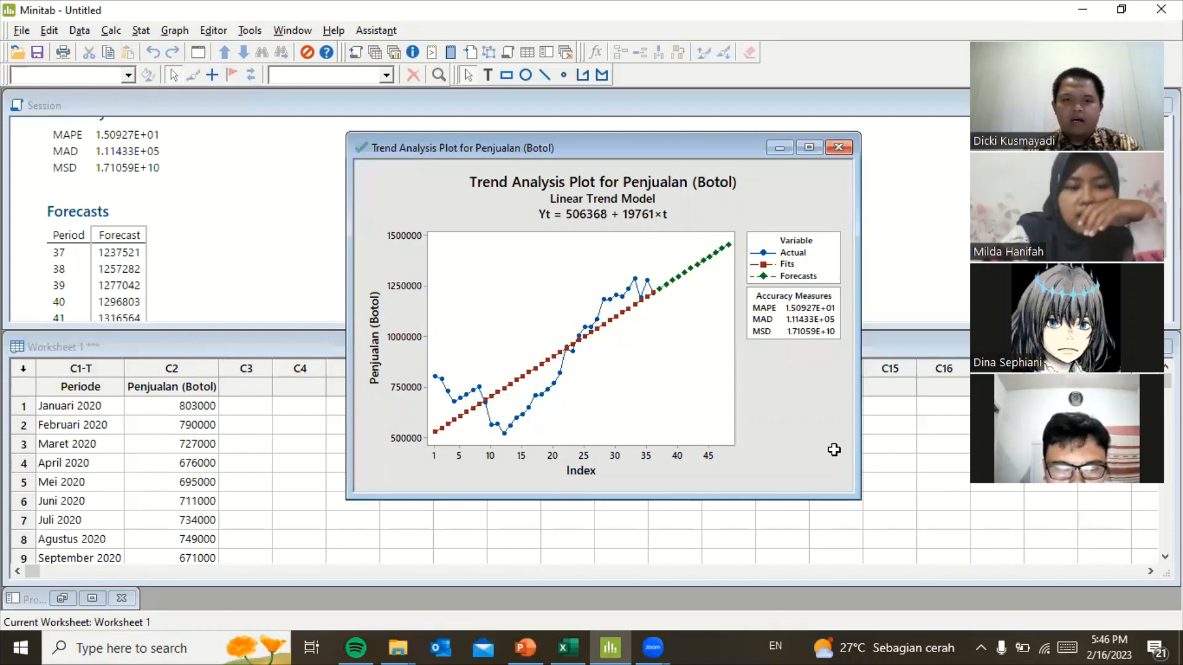
key(alt+Tab)
click(283, 447)
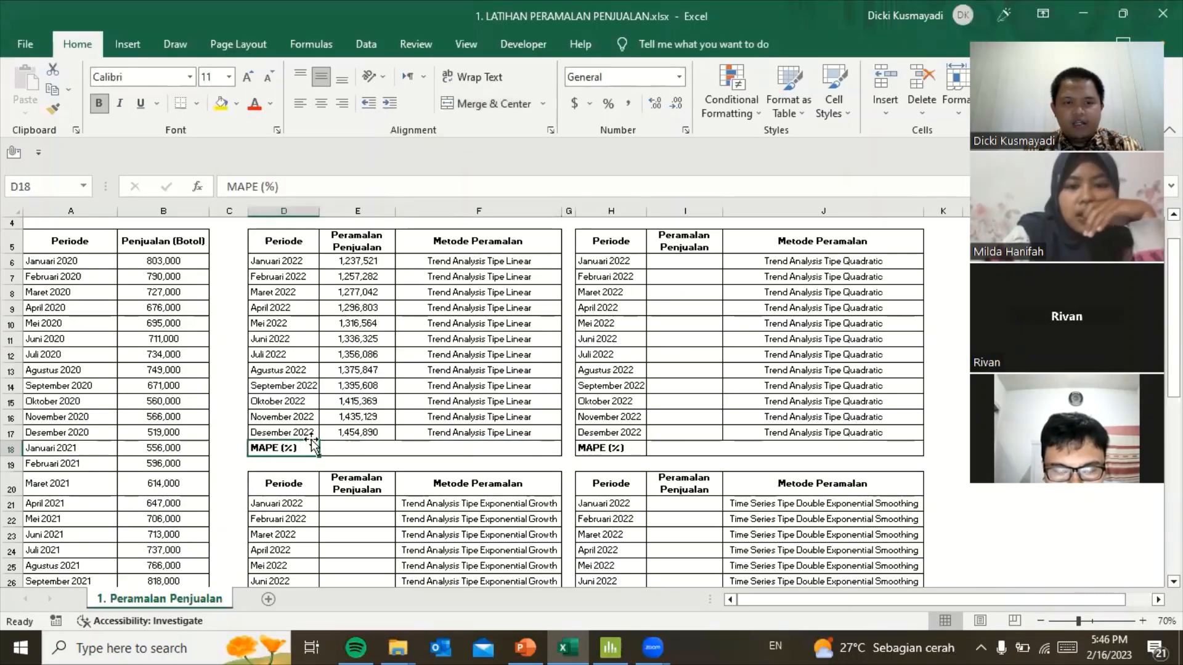
click(356, 445)
text(1)
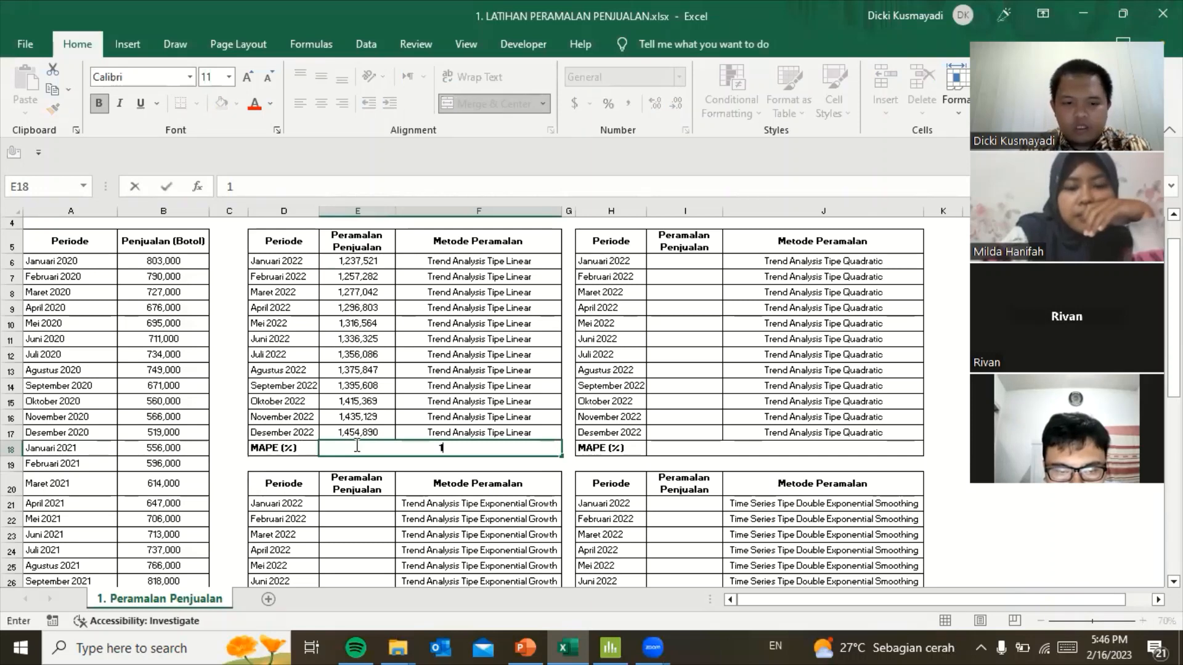
text(.58)
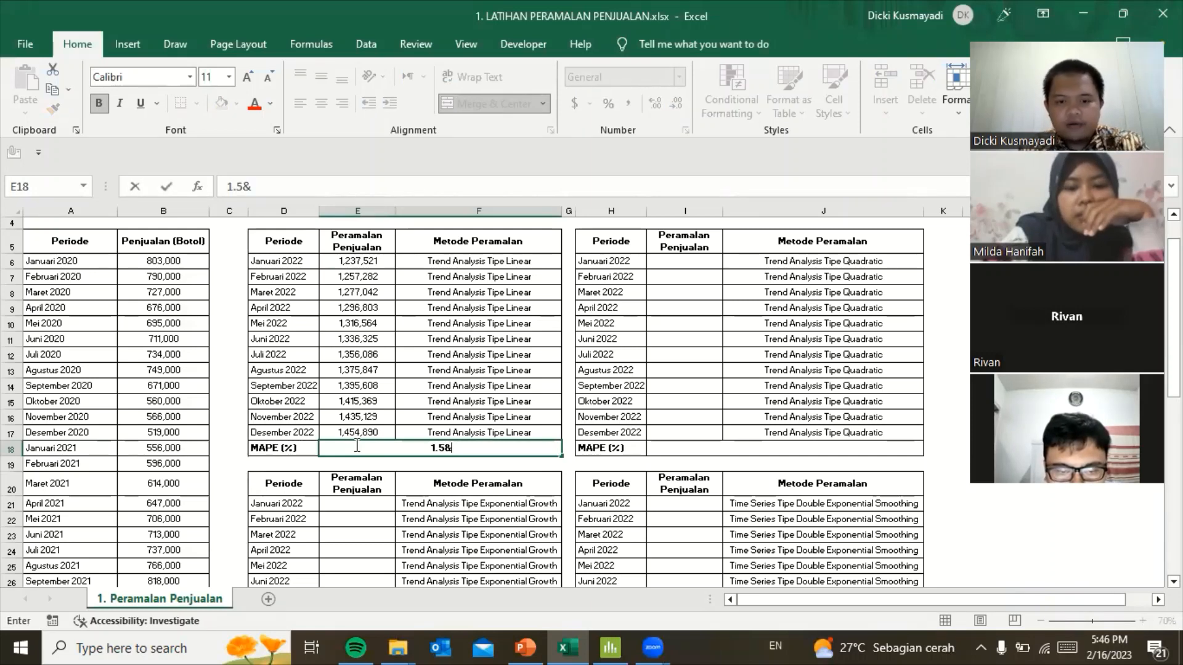
text(%)
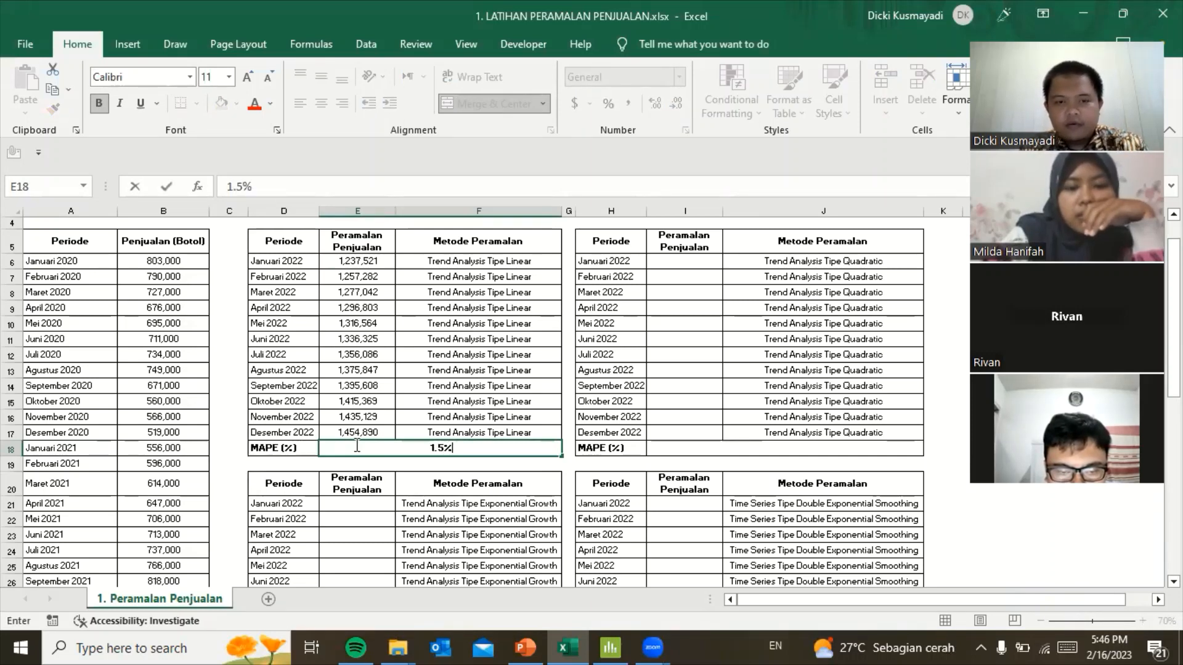
key(Return)
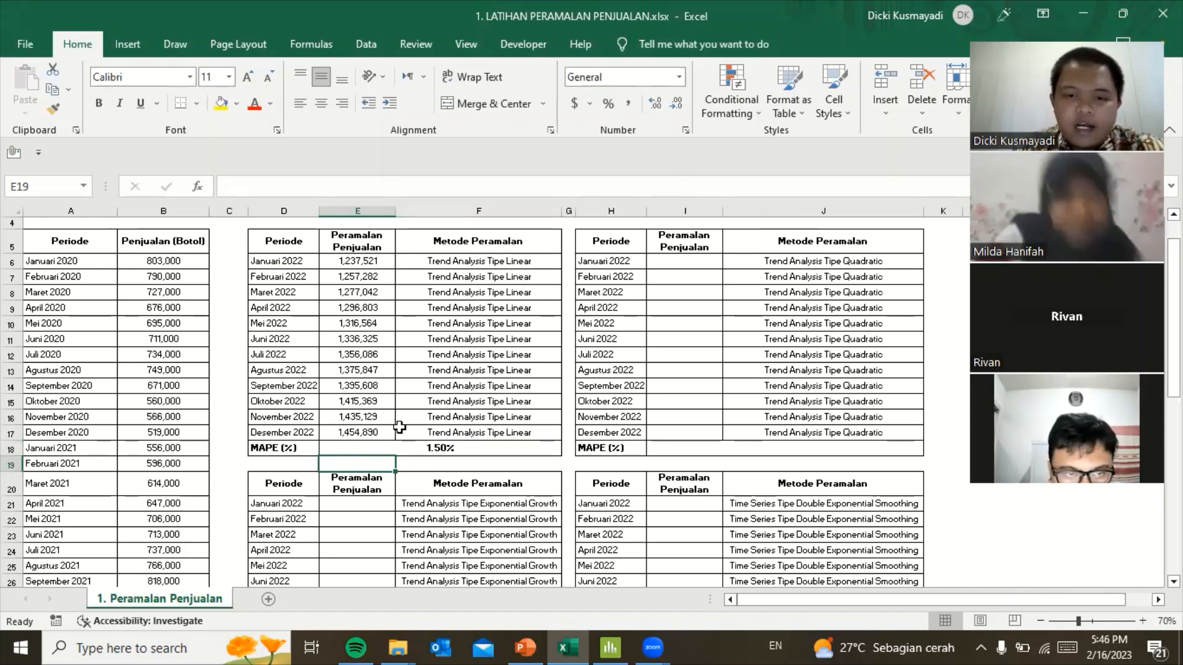
- Switch to Minitab and open the Trend Analysis setup for another forecast from the worksheet data
click(616, 644)
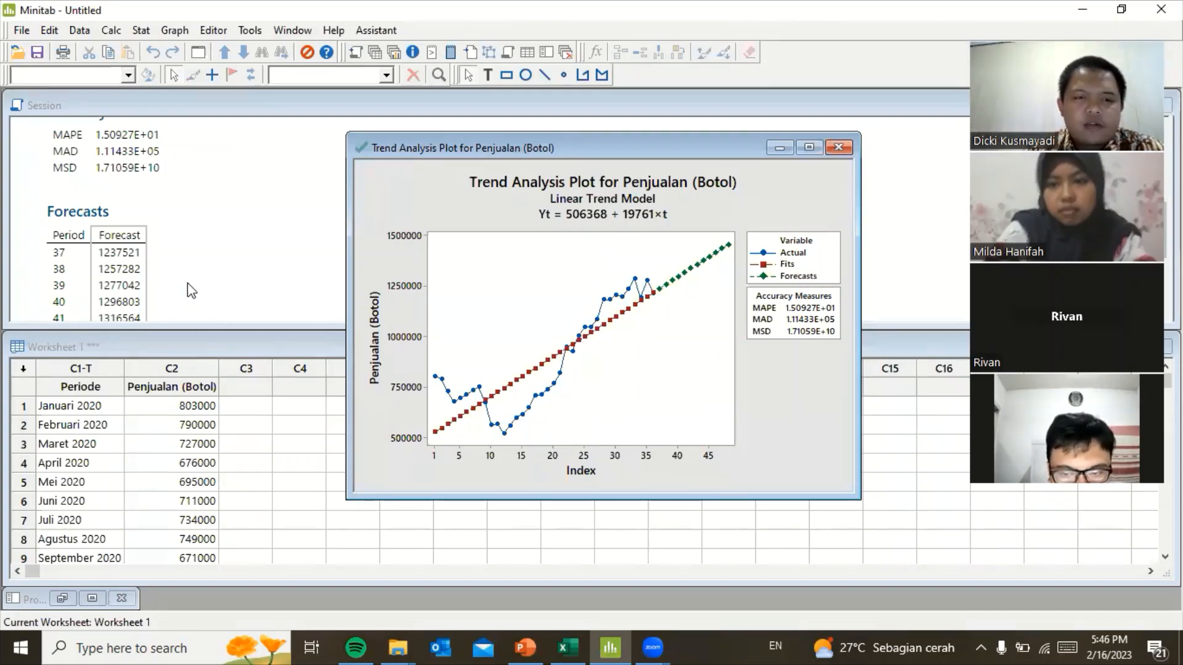
click(294, 404)
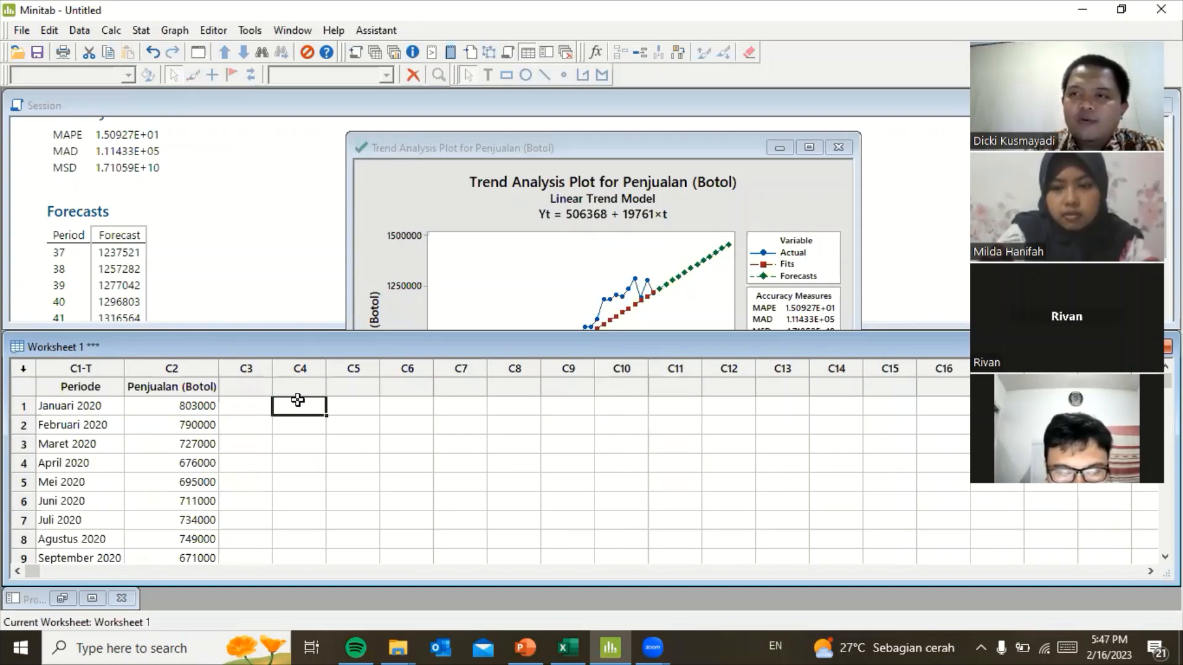
click(141, 30)
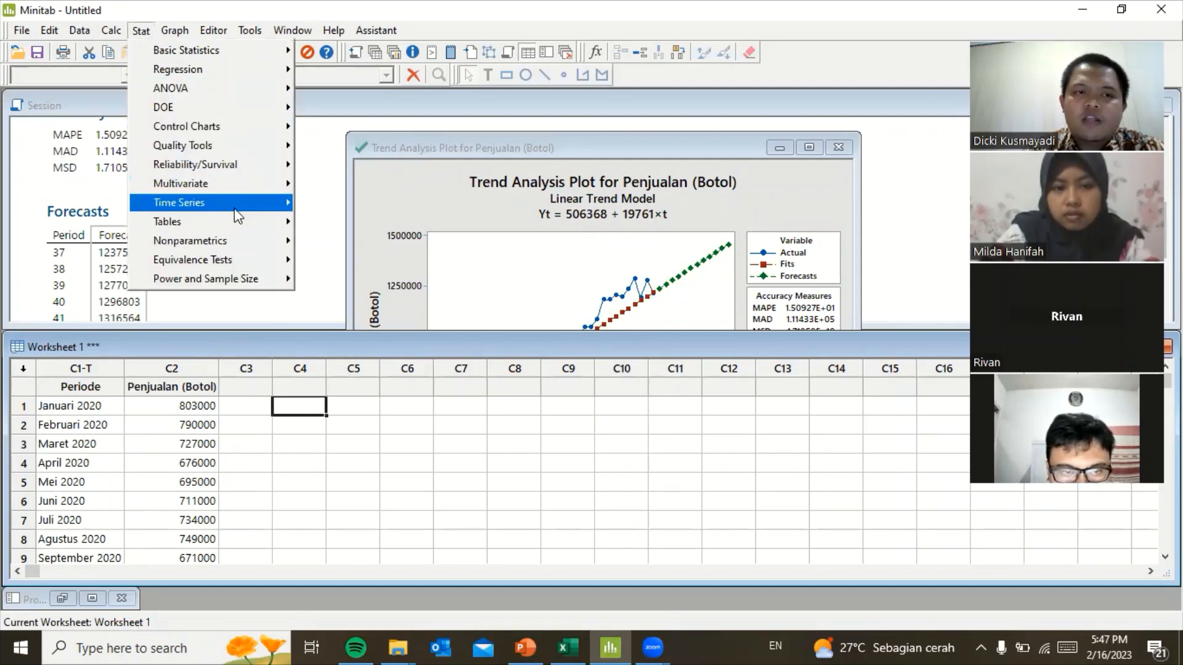
mouse_move(239, 215)
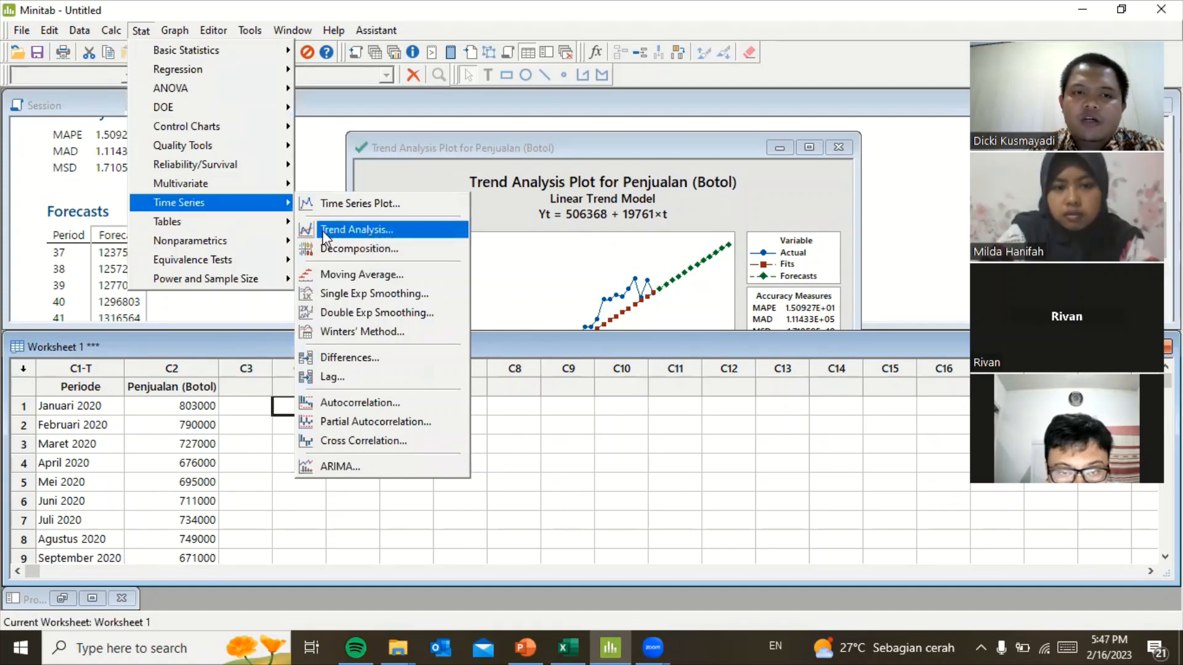
click(359, 230)
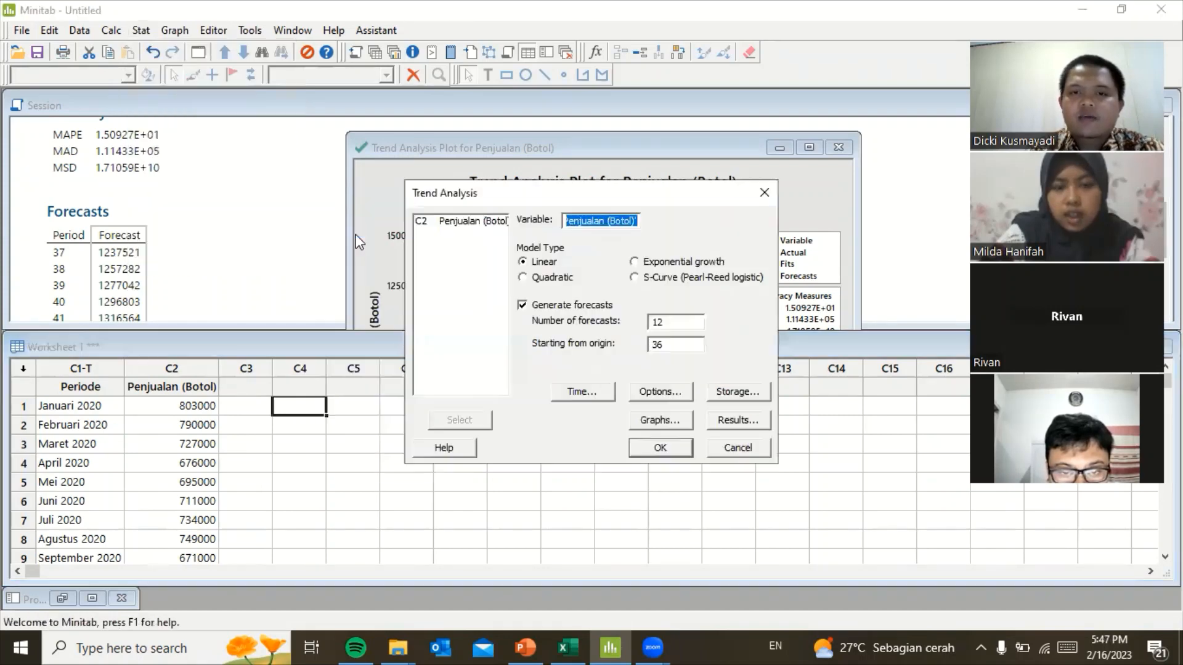
- Clear the Variable entry in the Trend Analysis setup and assign C2 Penjualan (Botol) as the variable
click(437, 223)
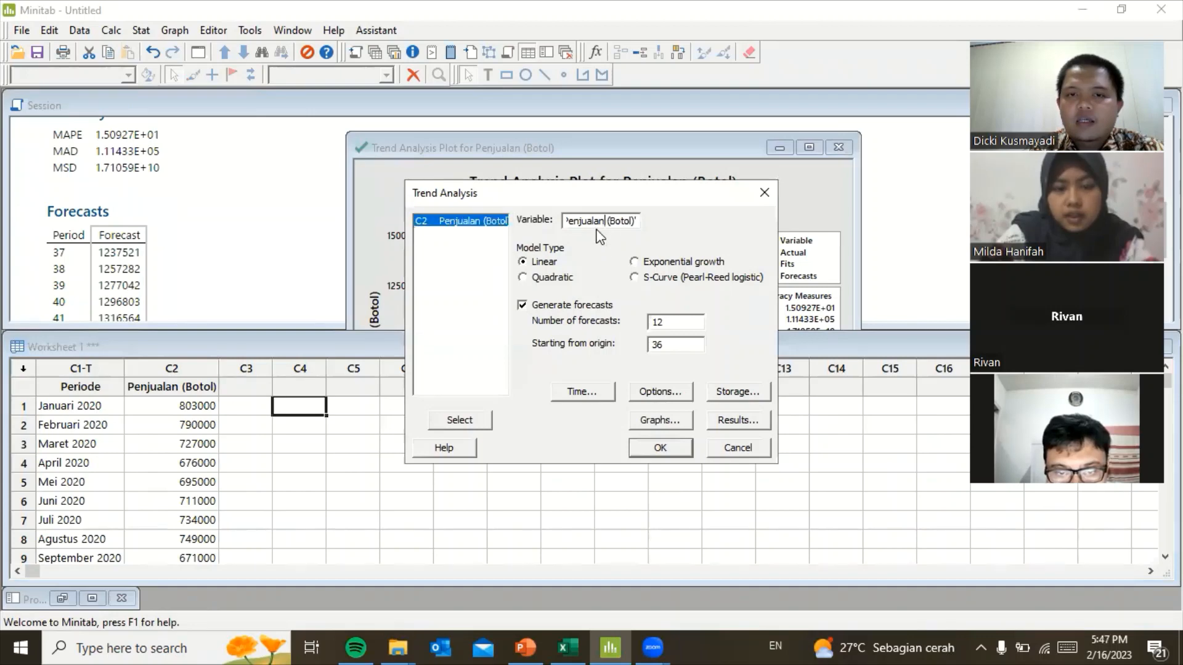
double_click(421, 222)
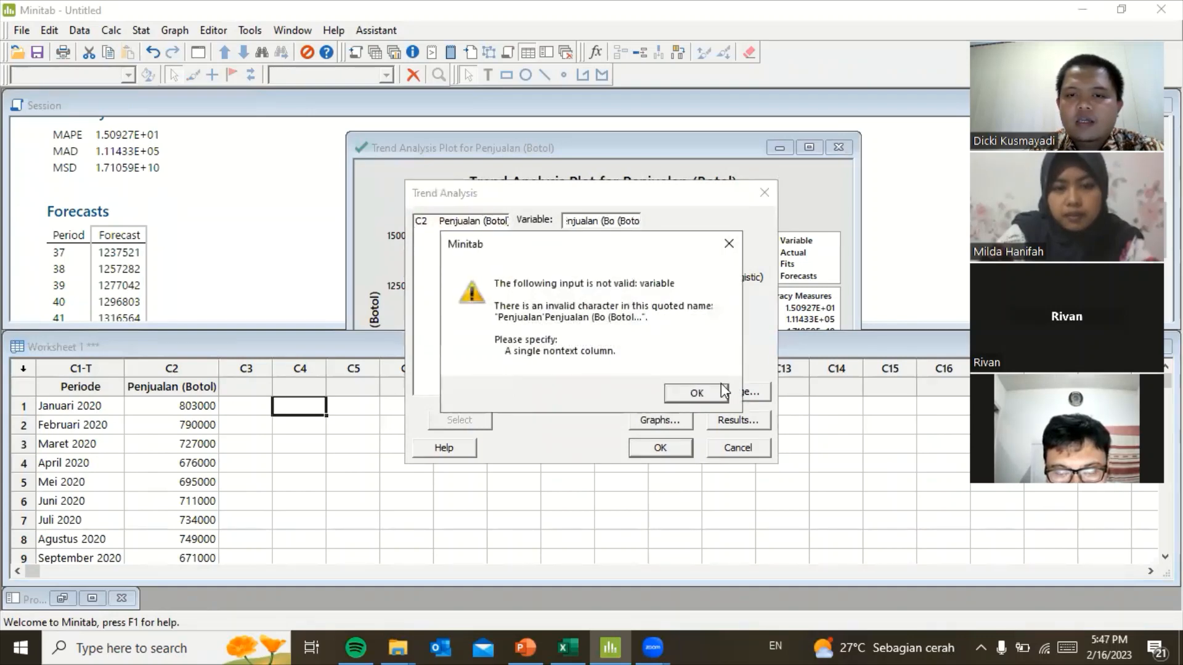
click(696, 393)
drag(640, 220, 360, 189)
key(BackSpace)
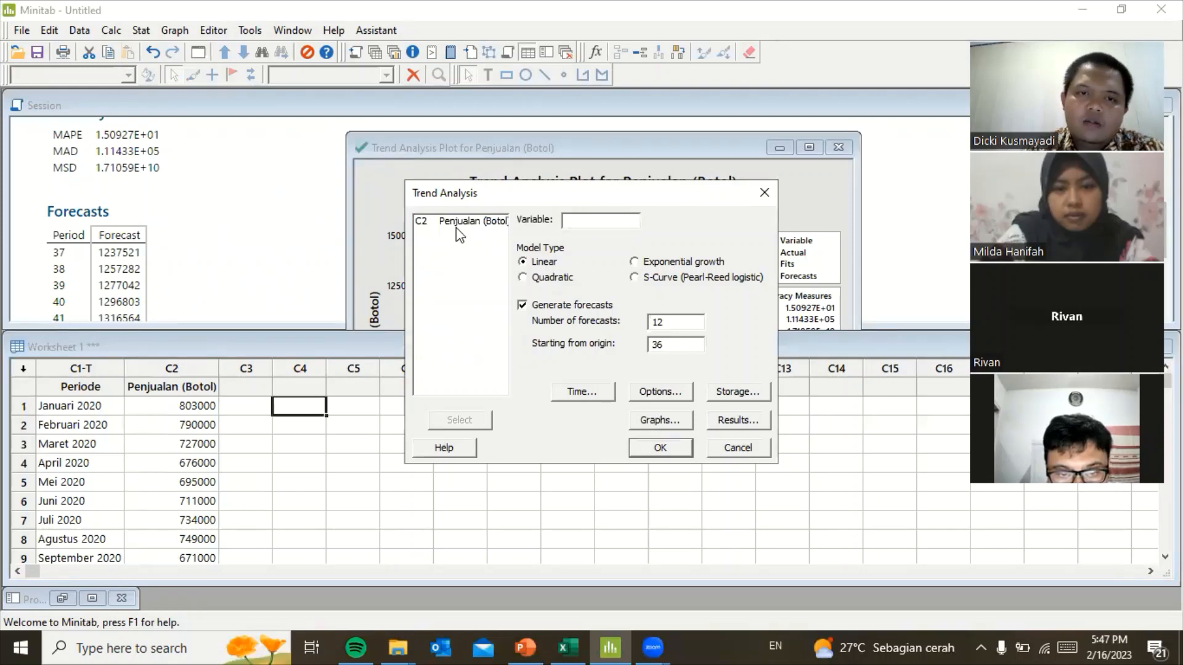
double_click(425, 221)
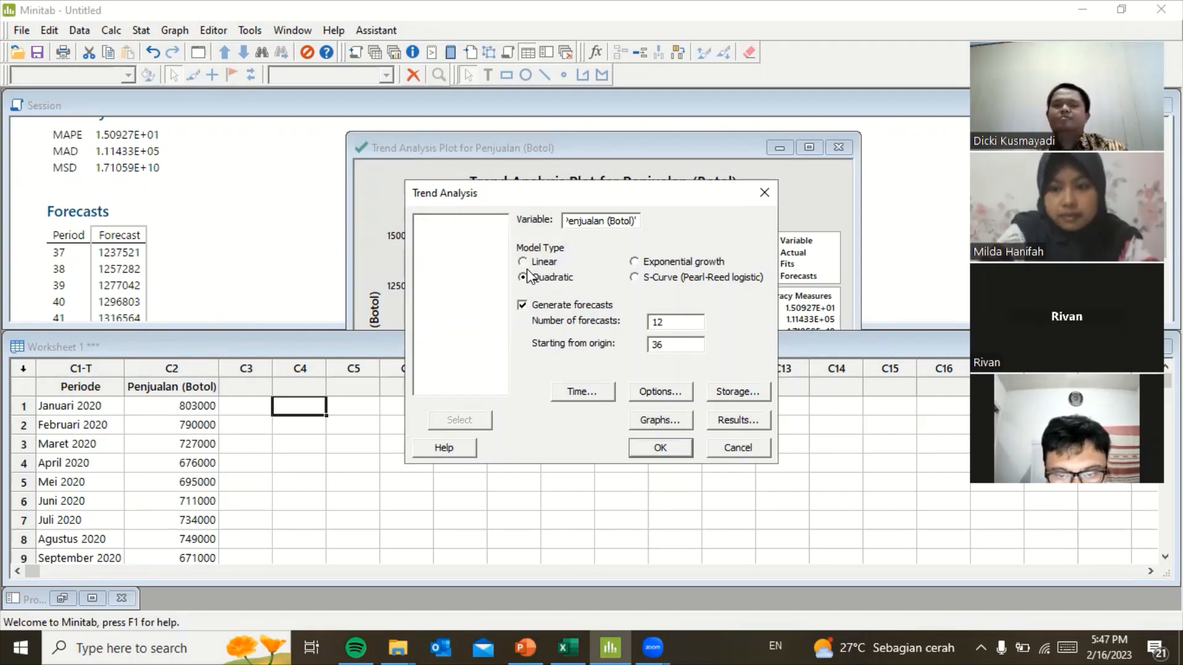
- Run the trend analysis with the Quadratic model type and move the resulting plot clear of the session output
key(alt+Tab)
key(alt+Tab)
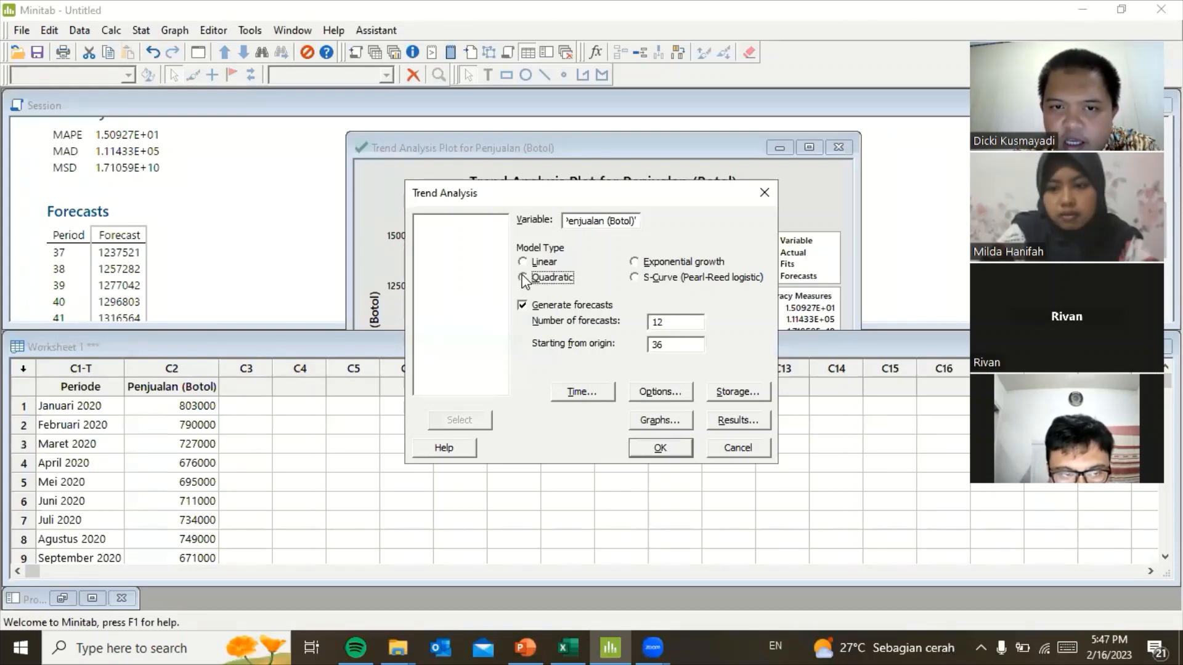
click(657, 456)
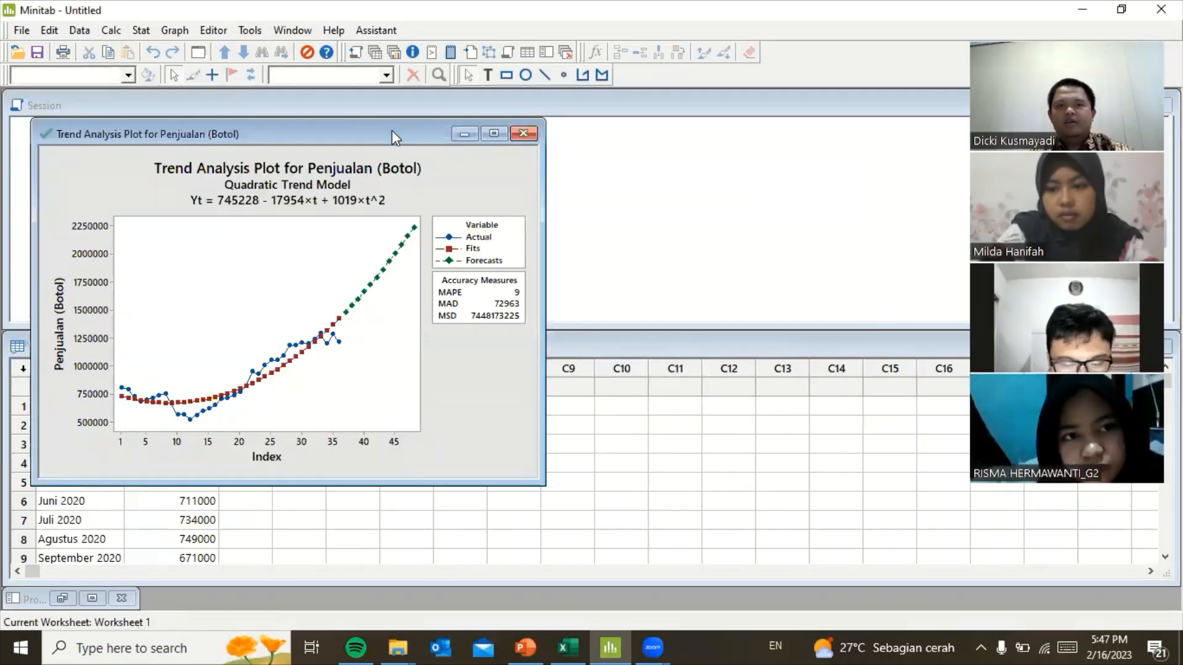
drag(393, 132, 717, 145)
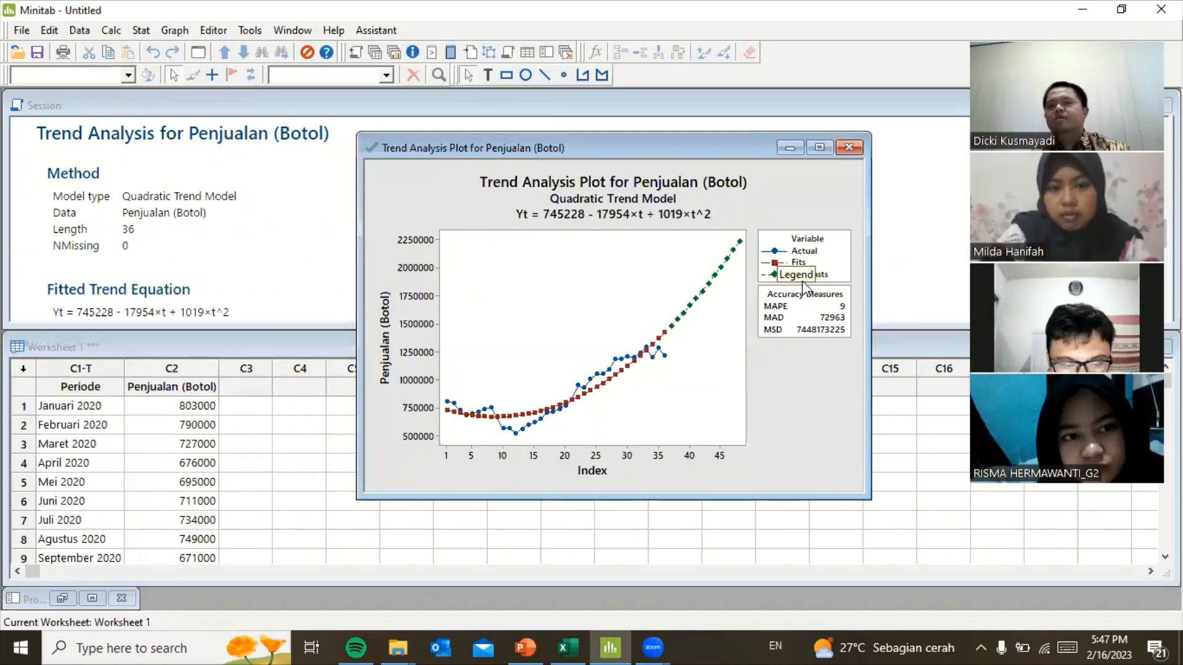